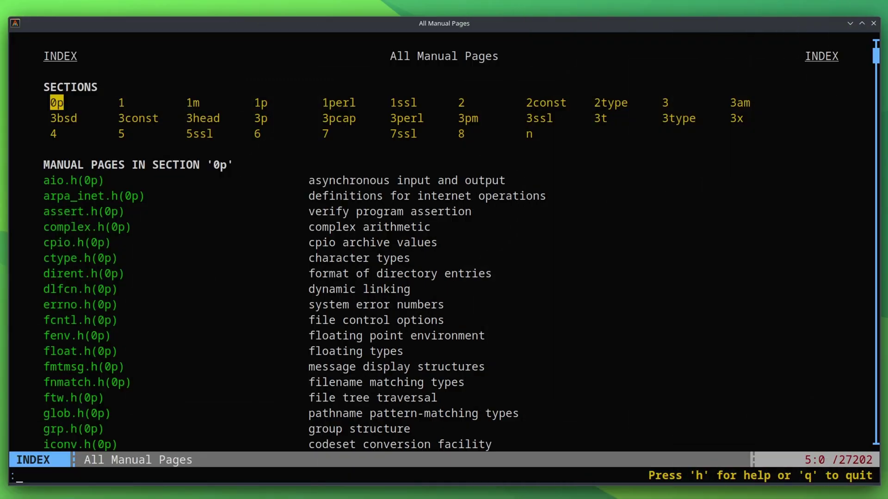
key(Right)
key(Right)
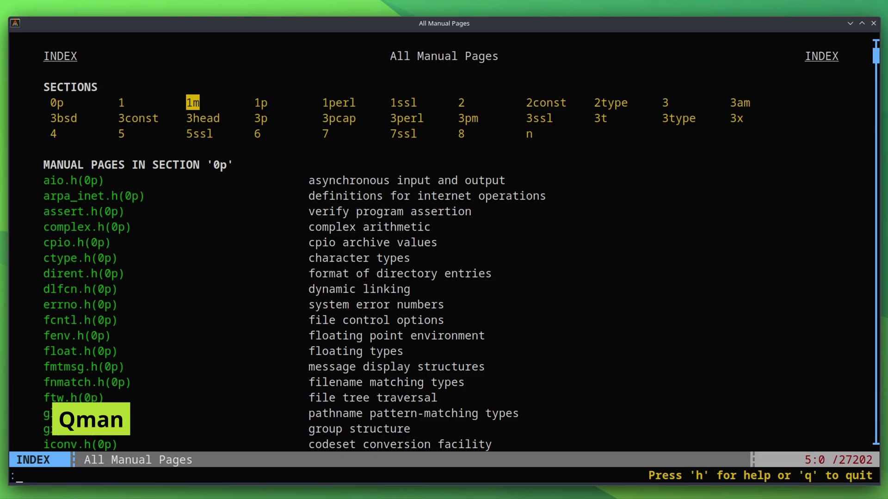
key(Right)
key(Right)
key(Right)
key(Right)
key(Right)
key(Right)
key(Right)
key(Right)
key(Right)
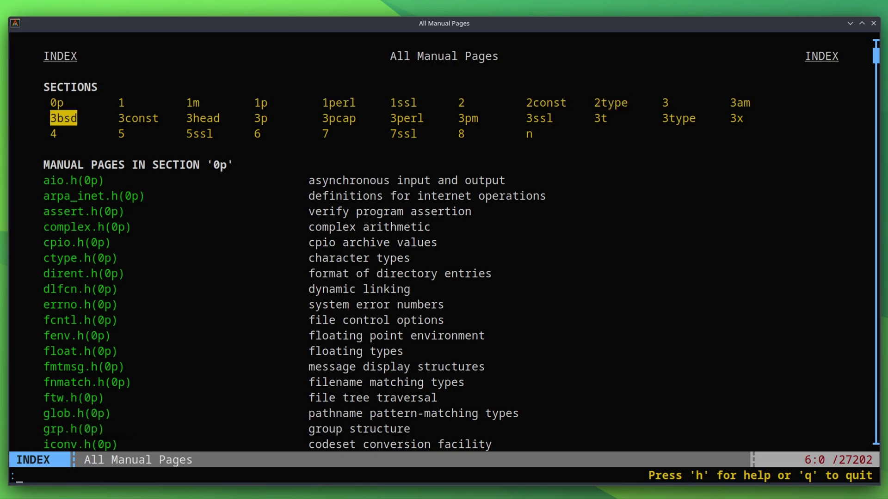
key(Right)
key(Page_Down)
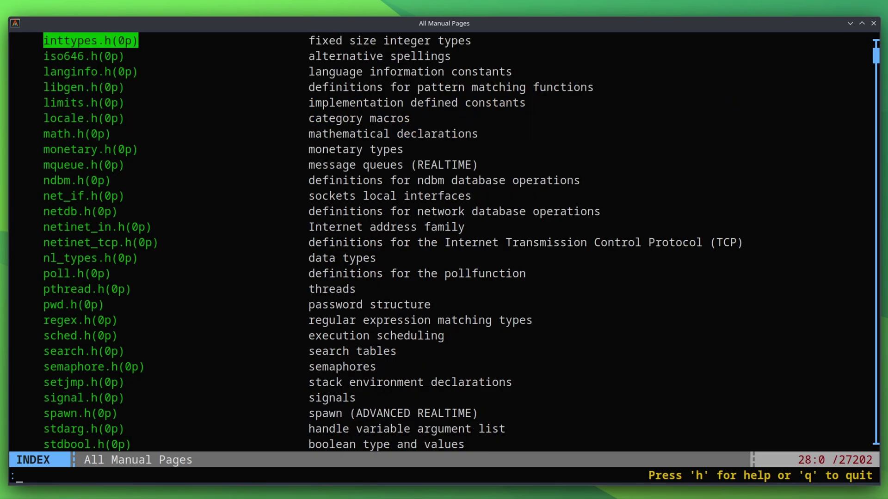
key(Page_Down)
key(Page_Down)
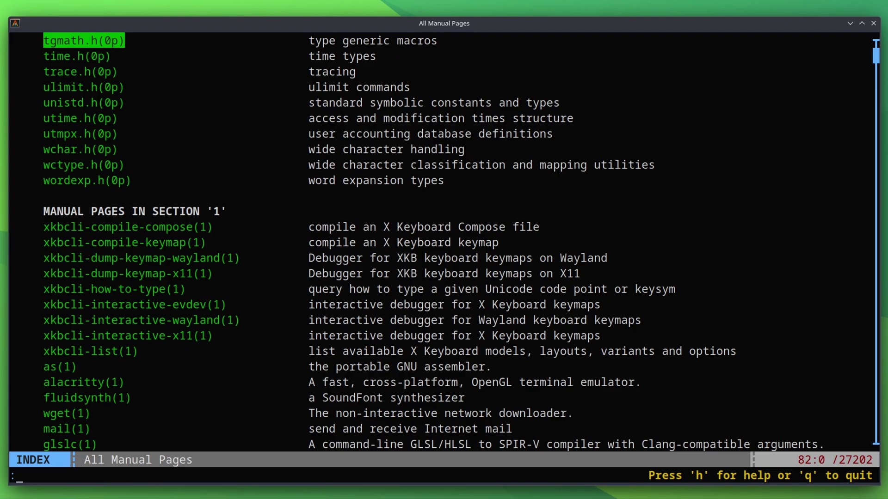
key(Down)
key(Up)
key(Up)
key(Up)
key(Up)
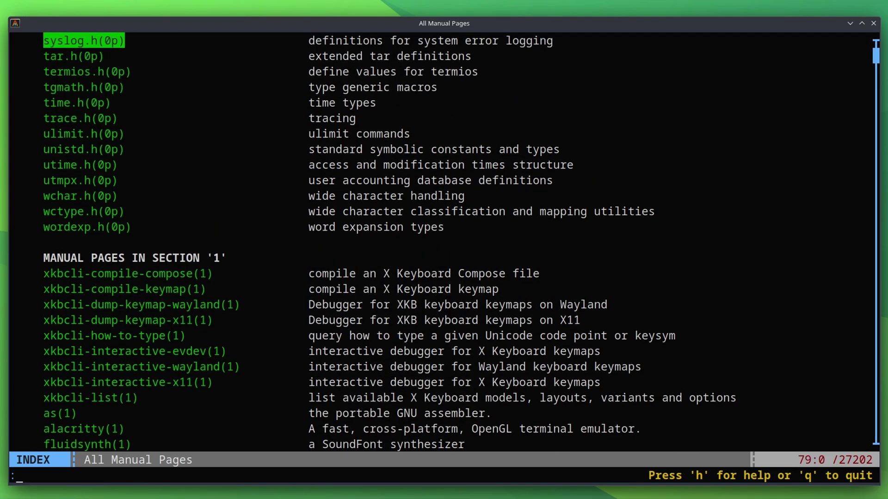
key(Up)
key(Up)
key(Down)
key(Down)
key(Down)
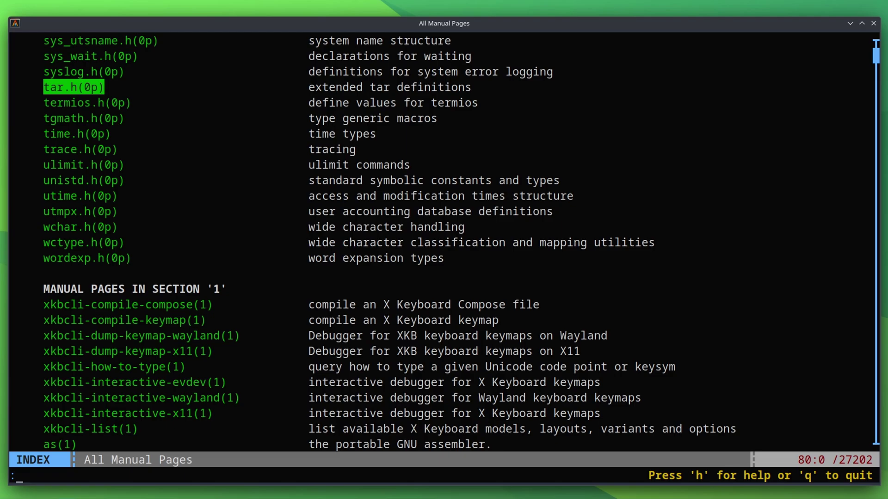
key(Up)
key(Up)
key(Up)
key(Up)
key(Up)
key(Up)
key(Up)
key(Up)
key(Up)
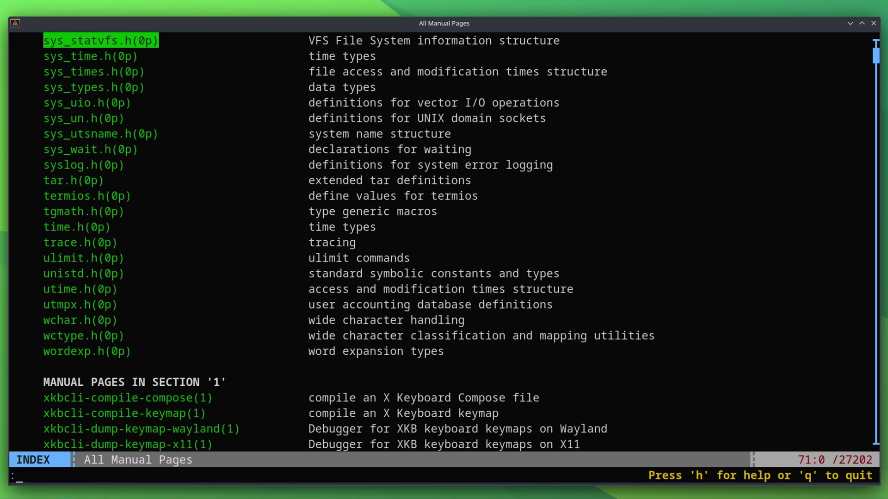
key(Up)
key(Up)
key(Up)
key(Up)
key(Up)
key(Up)
key(Up)
key(Up)
key(Up)
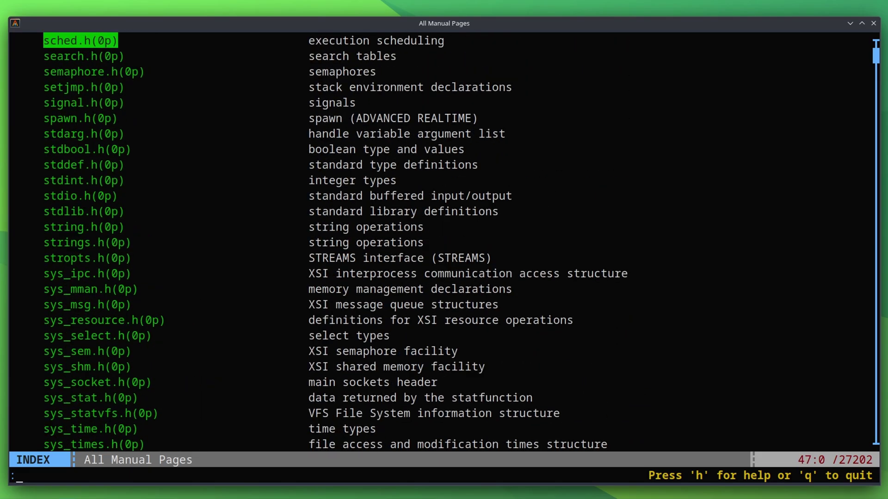
key(Down)
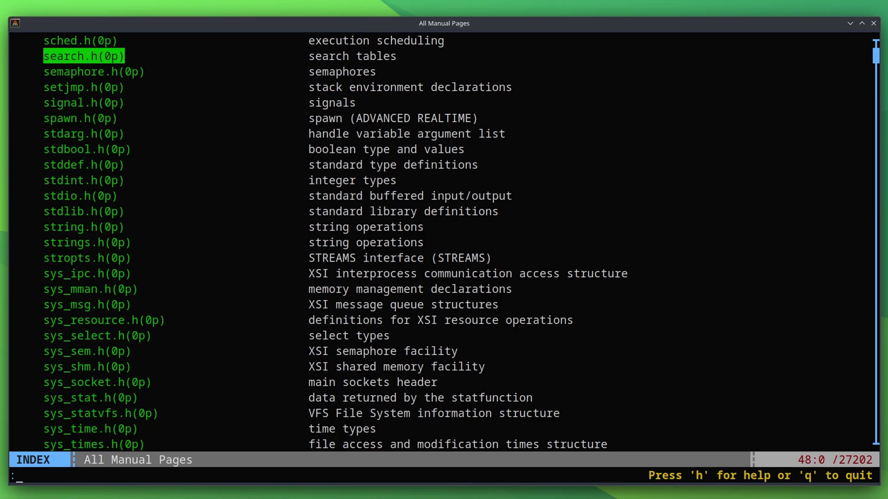
key(Page_Up)
key(Page_Up)
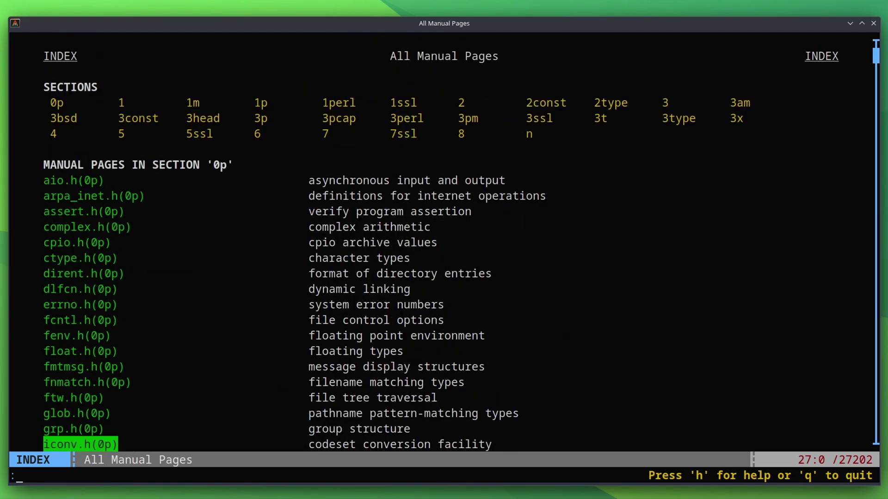
key(Up)
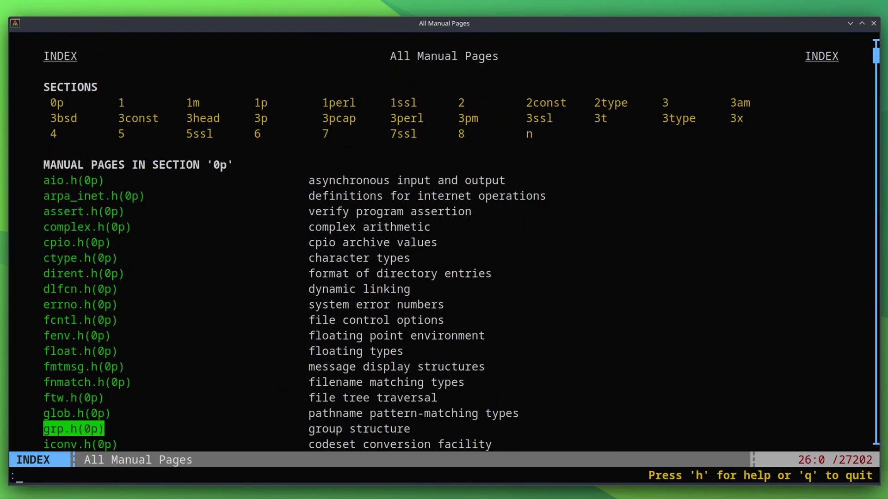
key(Up)
key(Up)
key(Up)
key(Up)
key(Up)
key(Up)
key(Up)
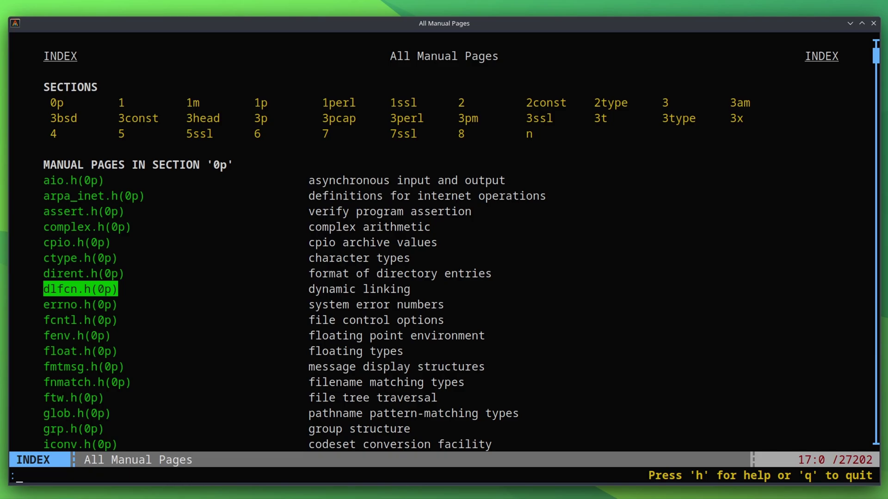
key(Home)
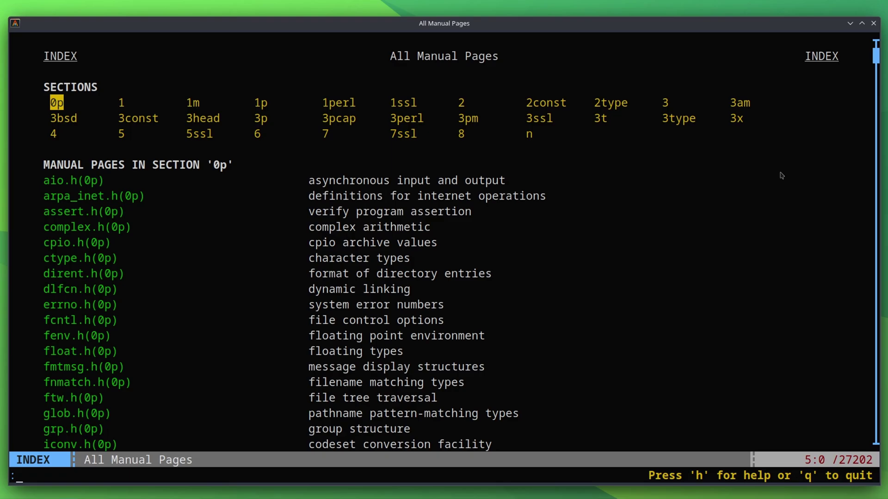
mouse_move(878, 66)
mouse_down()
mouse_move(877, 437)
mouse_move(875, 56)
mouse_up()
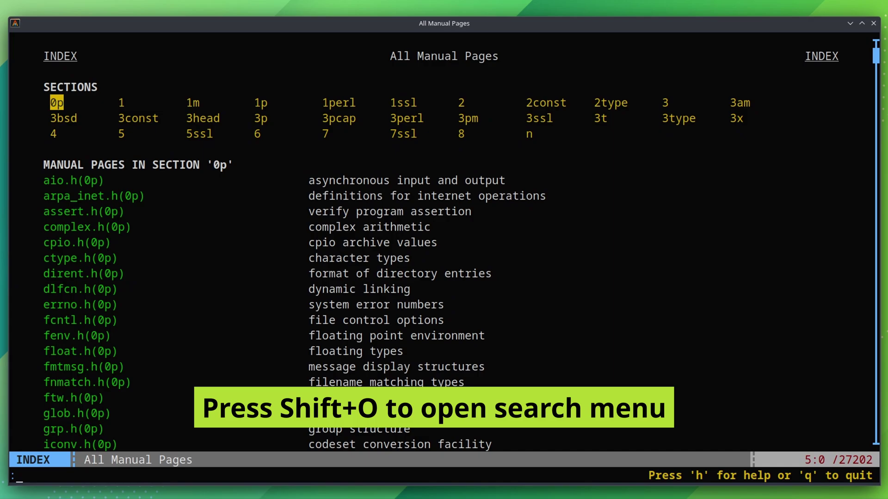
key(shift+o)
text(ma)
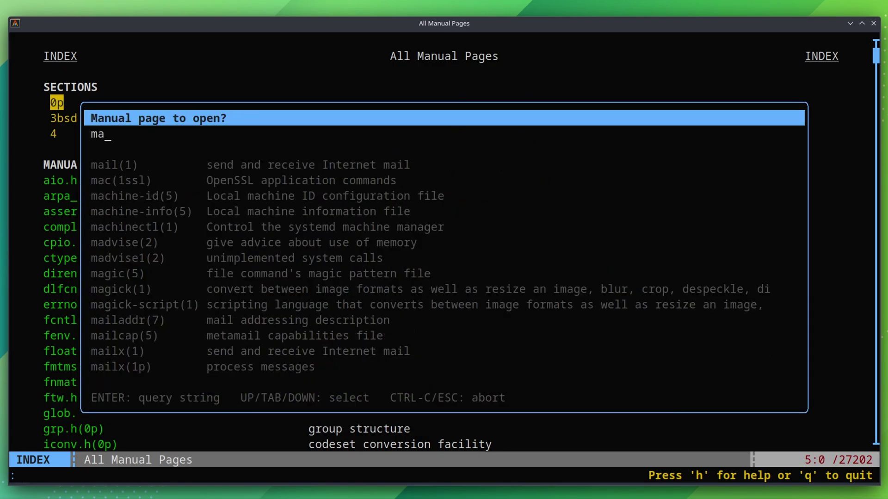
text(n)
key(Tab)
key(Return)
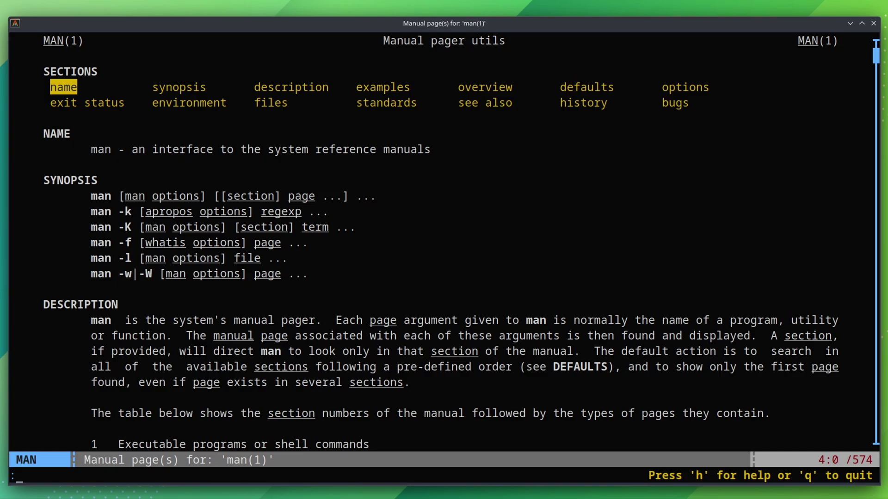
key(Up)
key(Page_Down)
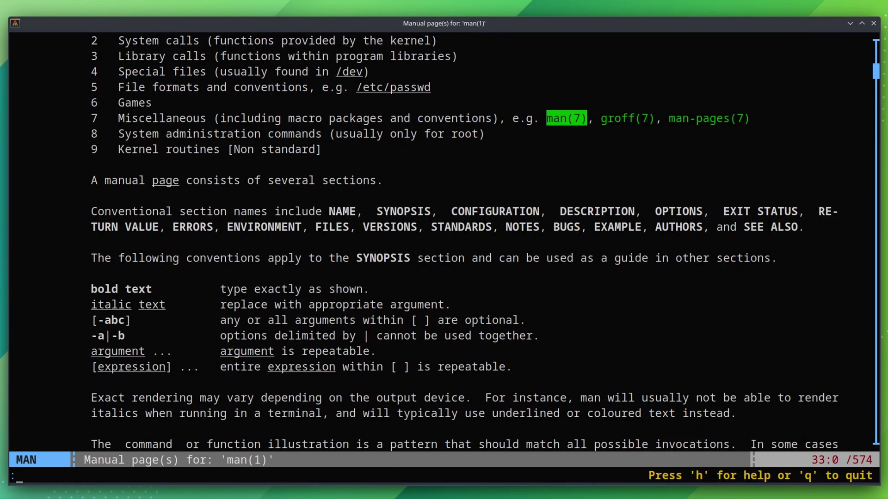
key(Tab)
key(Return)
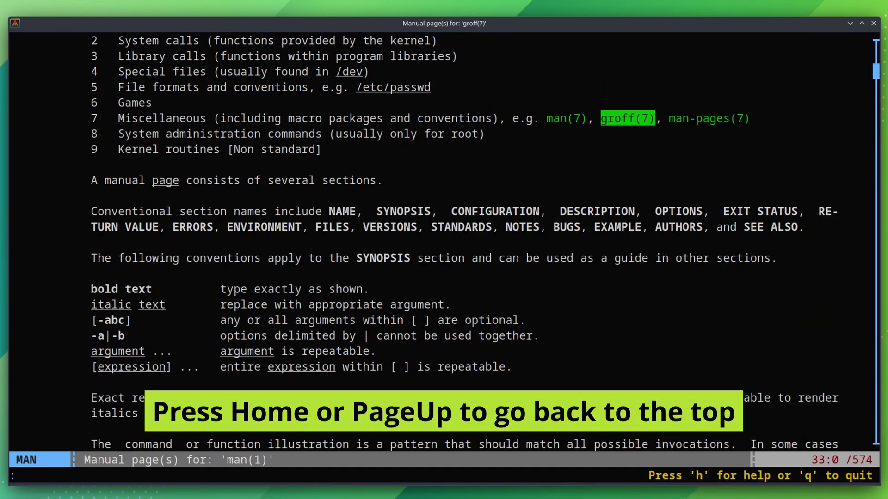
key(Page_Down)
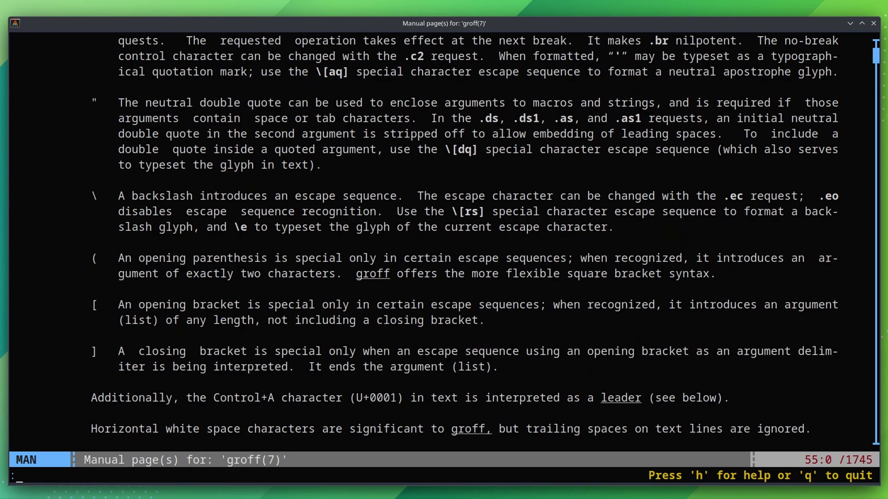
key(shift+Tab)
key(shift+Tab)
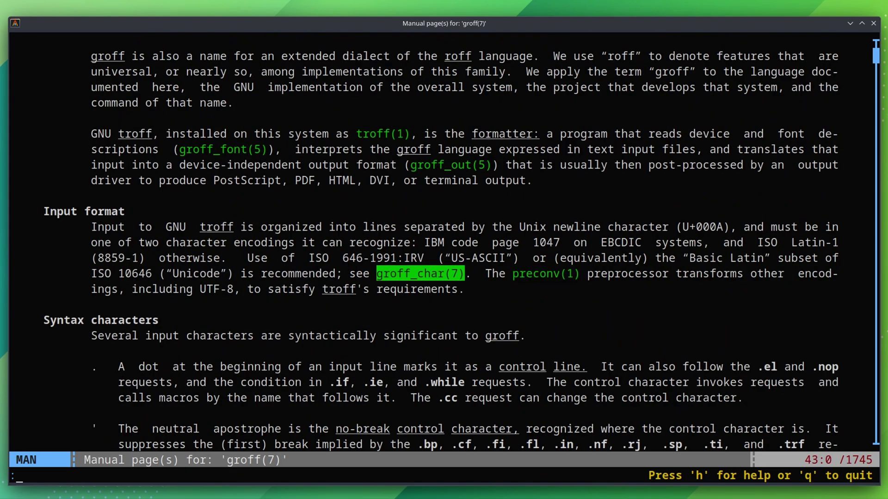
key(shift+Tab)
key(shift+Tab)
key(Return)
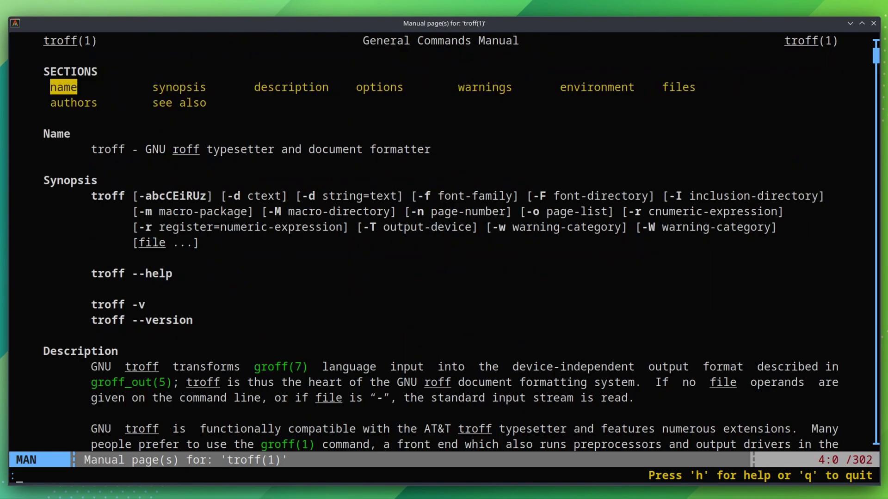
key(Page_Down)
key(Tab)
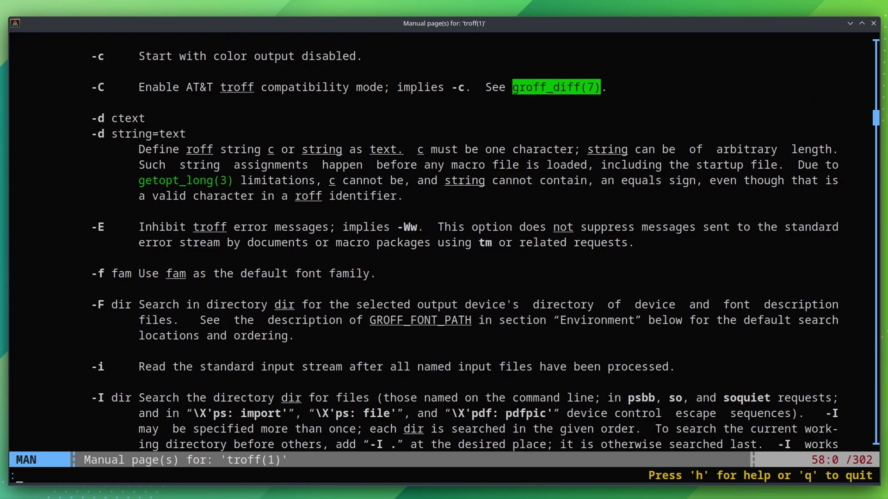
key(Return)
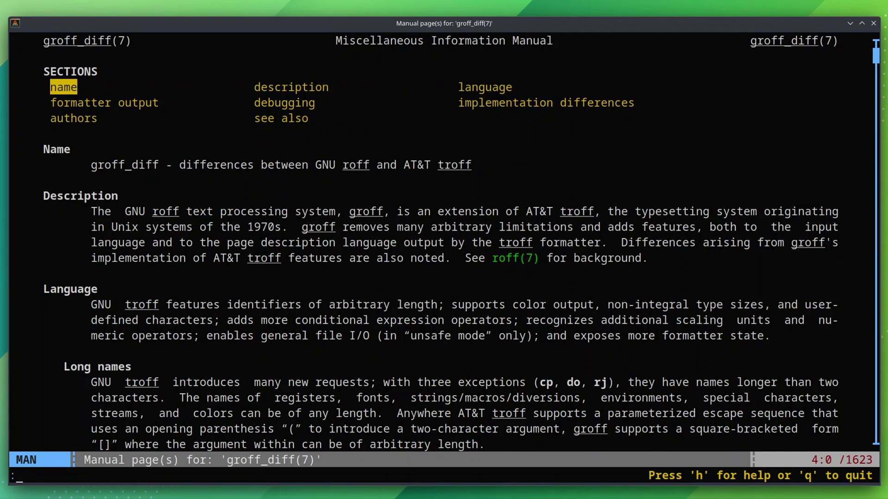
key(shift+Tab)
key(Return)
key(s)
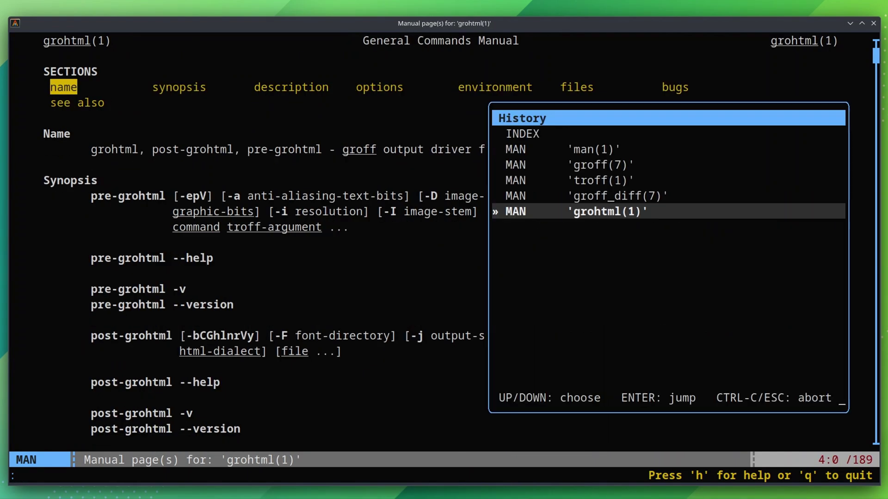
key(Up)
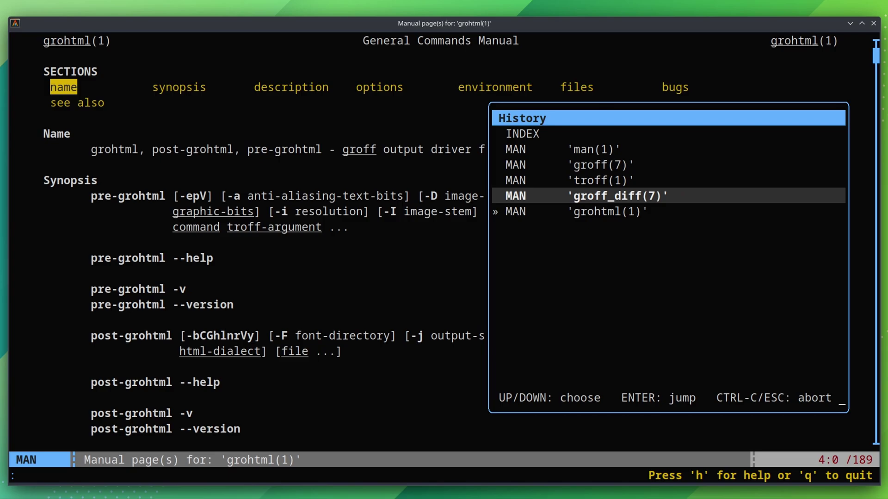
key(Up)
key(Up)
key(Up)
key(Down)
key(Return)
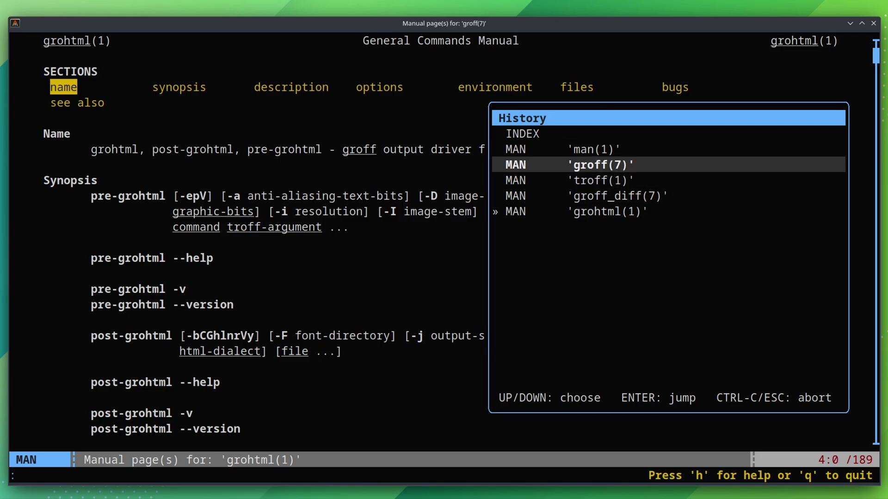
From the Qman index, apropos-search 'list' and open the ls(1) page from the results
key(i)
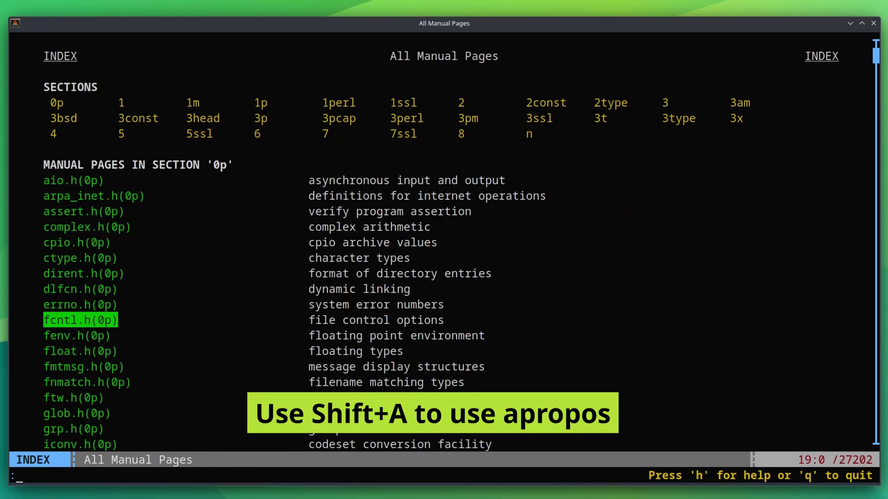
key(shift+a)
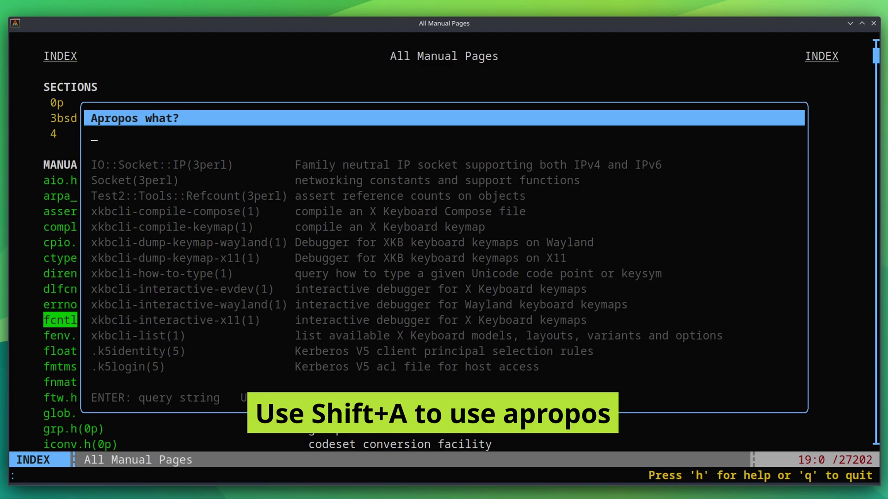
text(list)
key(Return)
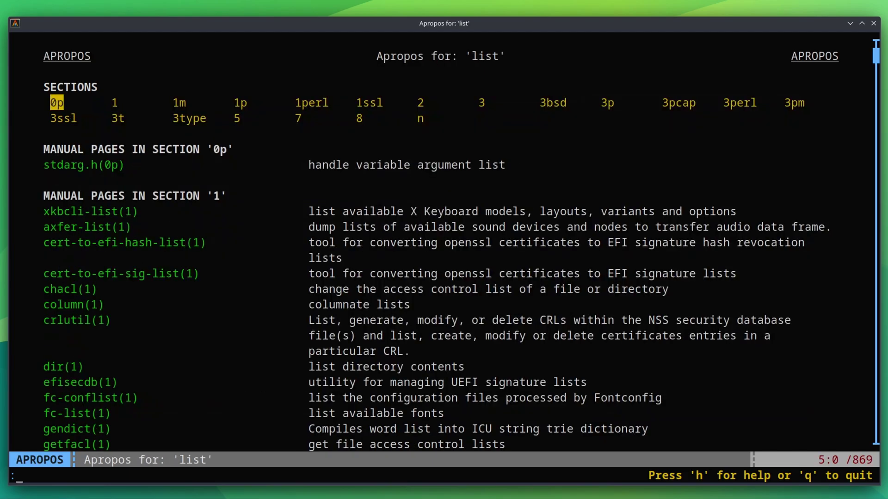
scroll(445, 243, down, 9)
key(Down)
key(Down)
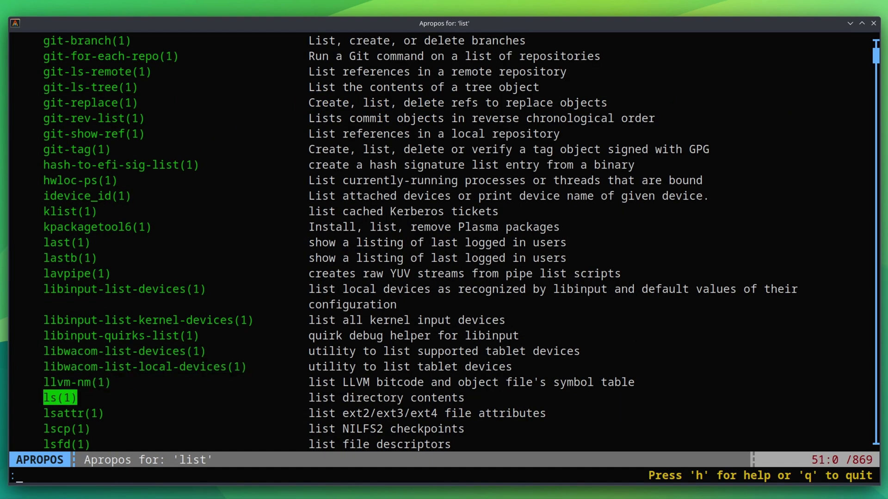
key(Return)
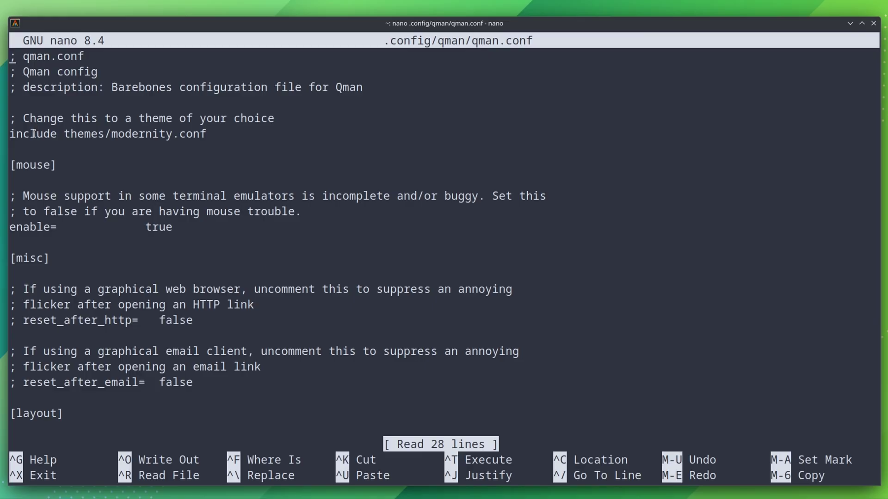
double_click(33, 133)
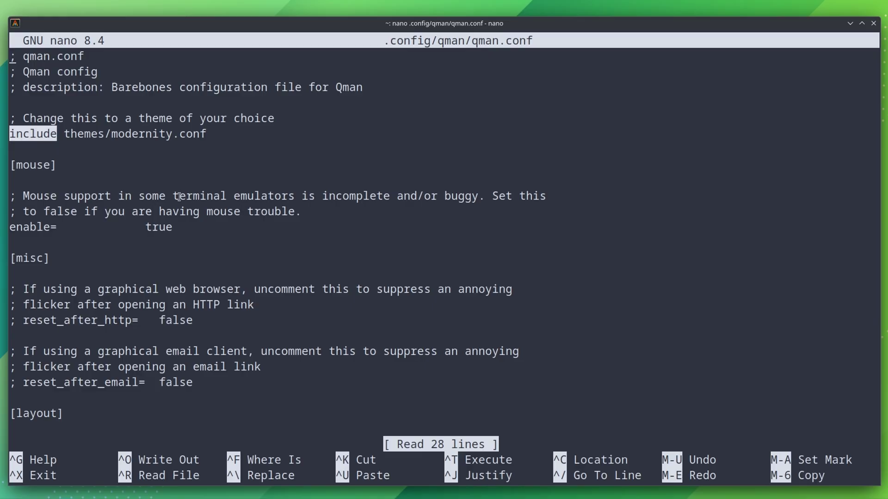
scroll(248, 236, down, 2)
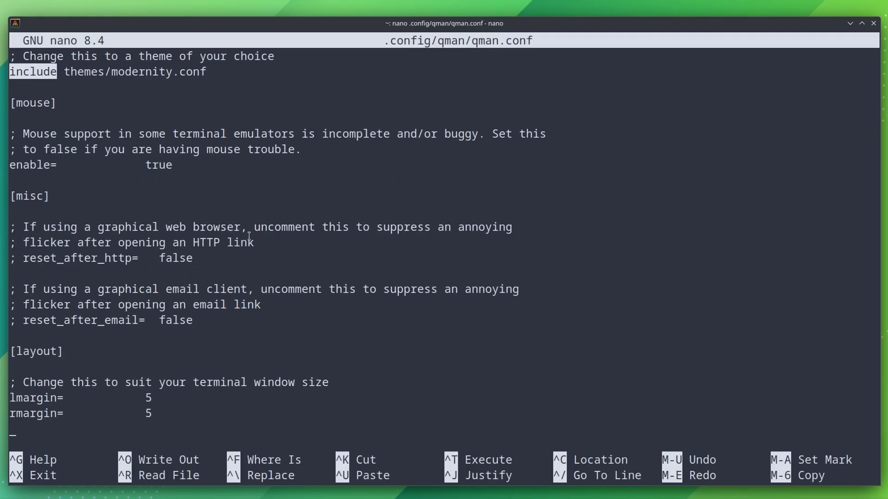
scroll(249, 237, up, 2)
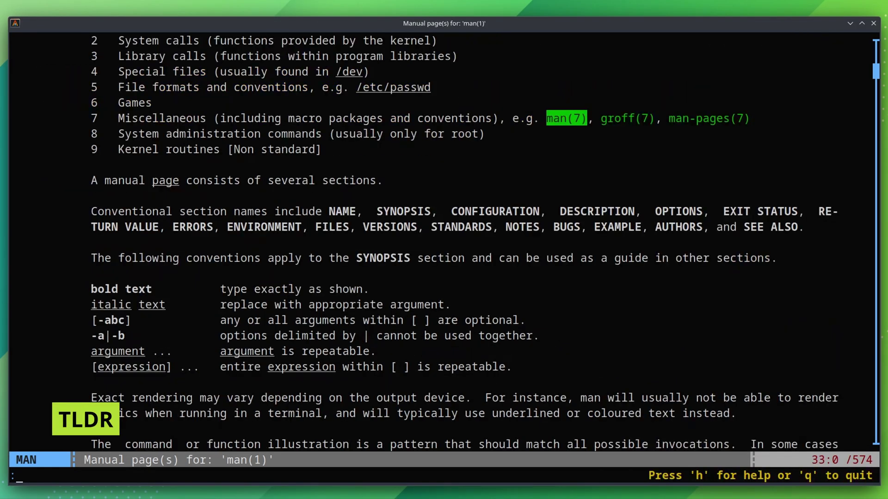
Follow the groff(7) link in Qman to its manual page
key(Right)
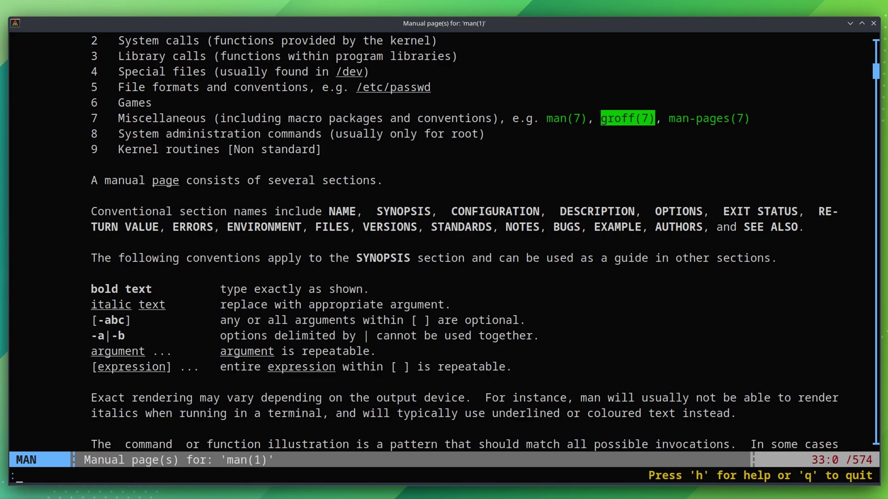
key(Return)
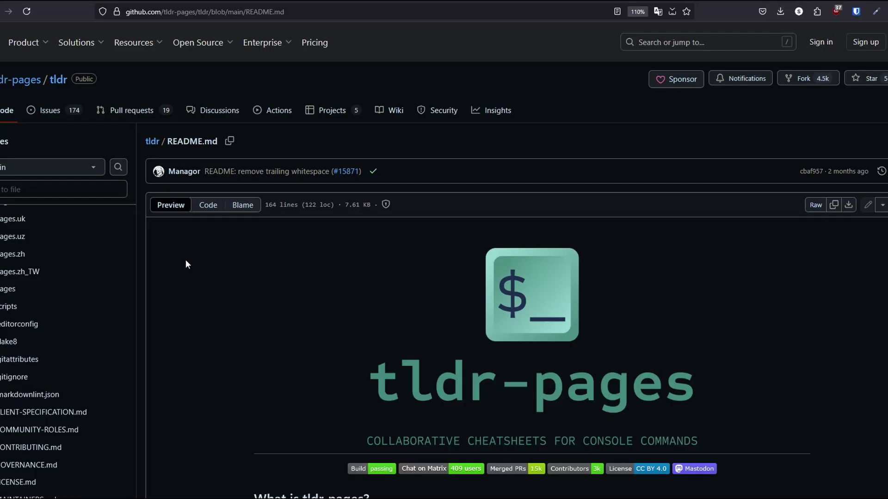
scroll(185, 264, down, 3)
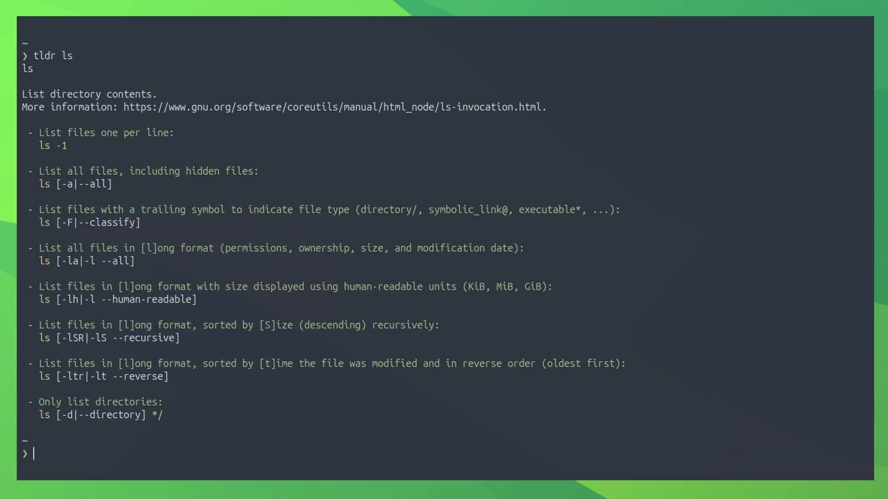
Run the tldr lookup for ls, then clear the terminal for the next lookup
key(ctrl+l)
text(tldr less)
key(Return)
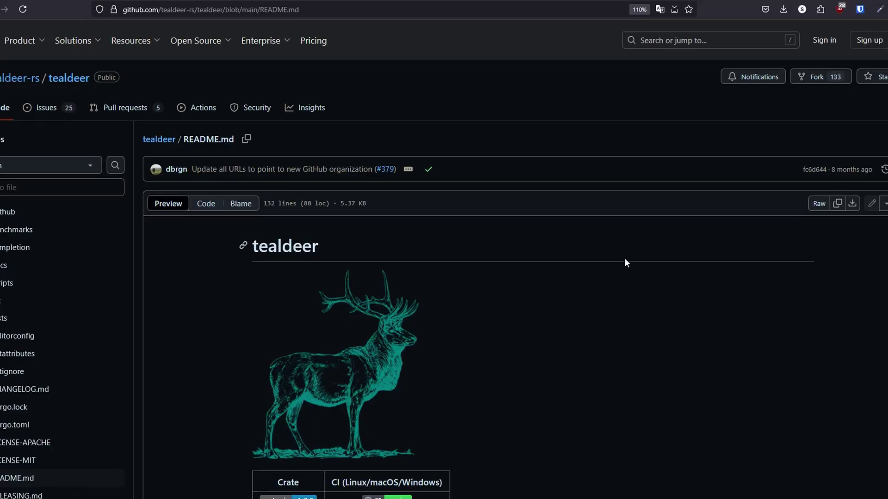
scroll(625, 258, down, 3)
scroll(624, 258, down, 3)
scroll(624, 259, down, 3)
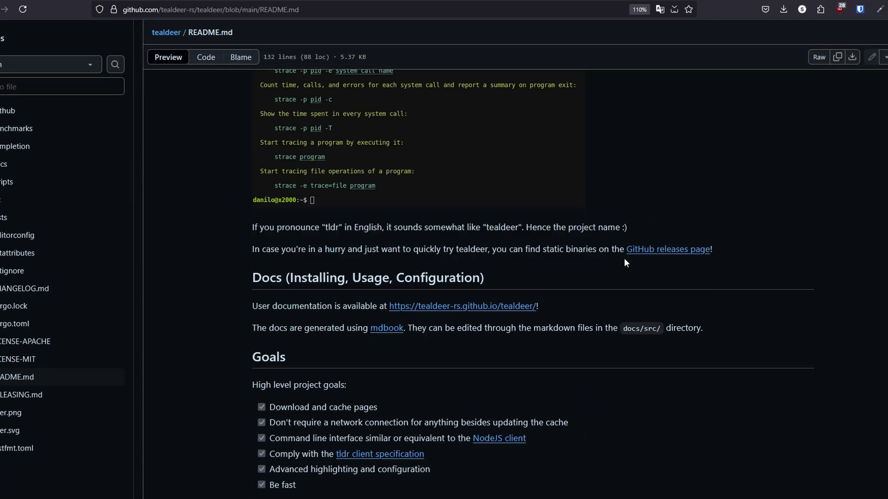
scroll(624, 259, down, 3)
scroll(624, 259, down, 2)
scroll(623, 258, down, 4)
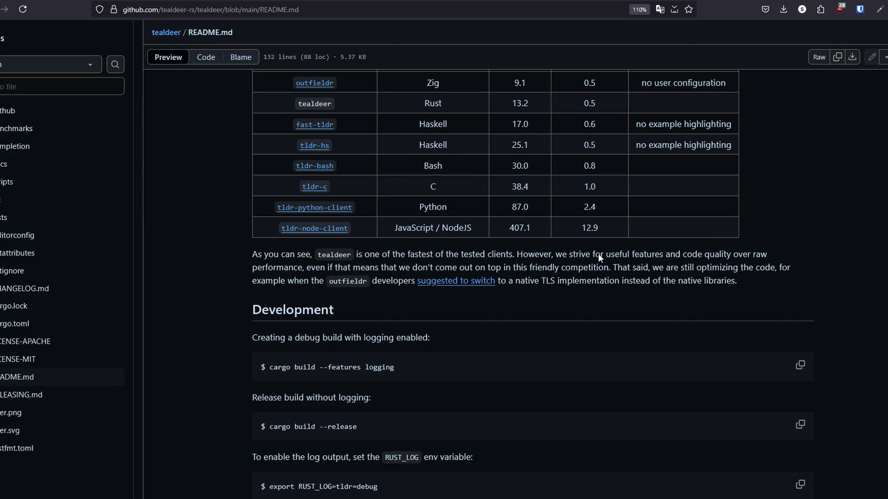
text(t)
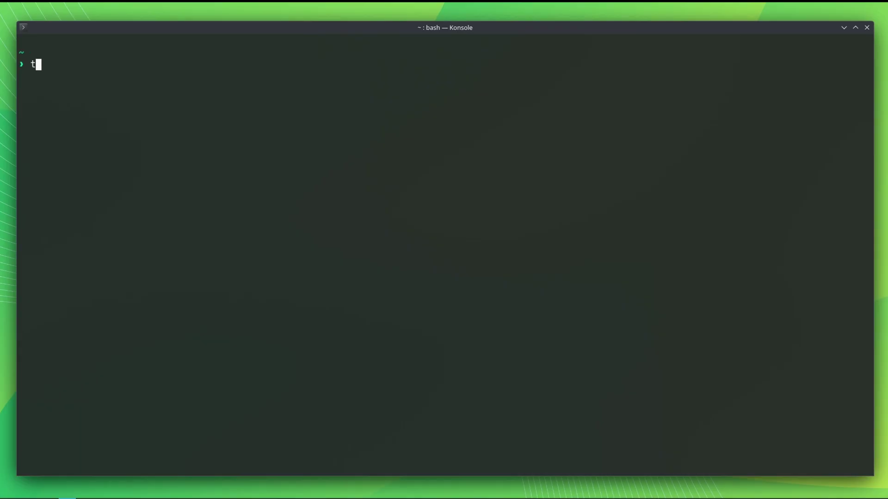
text(ldr man)
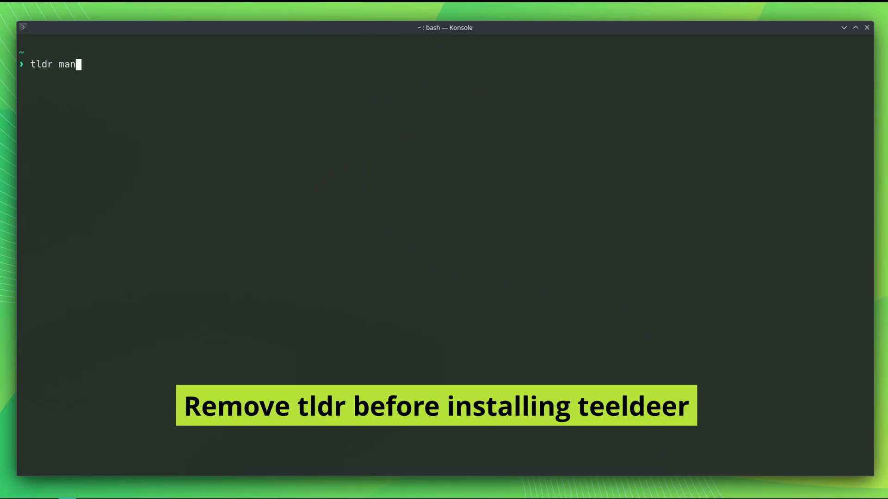
Run tldr man, fix the cache error with tldr --update, then show tldr ls
key(Return)
text(t)
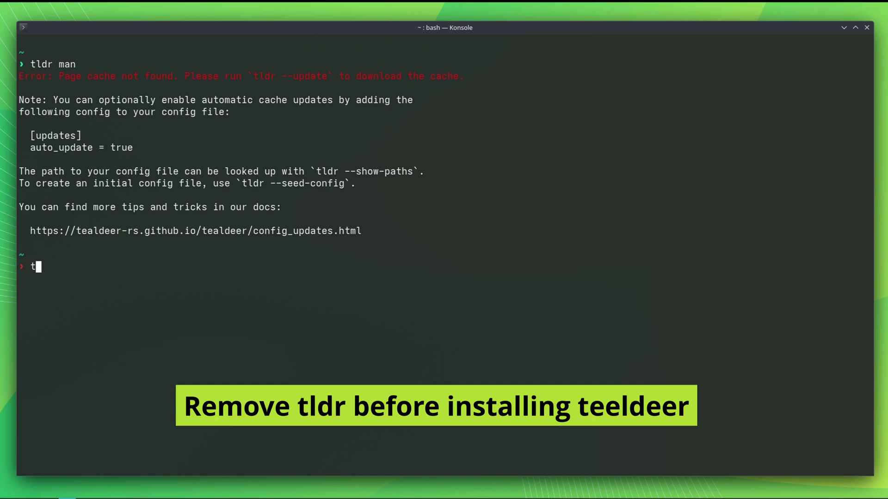
text(ldr --)
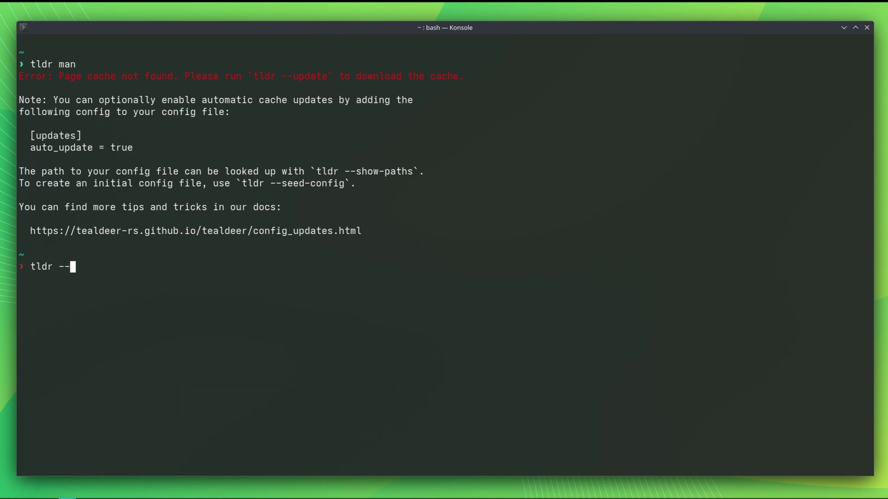
text(update)
key(Return)
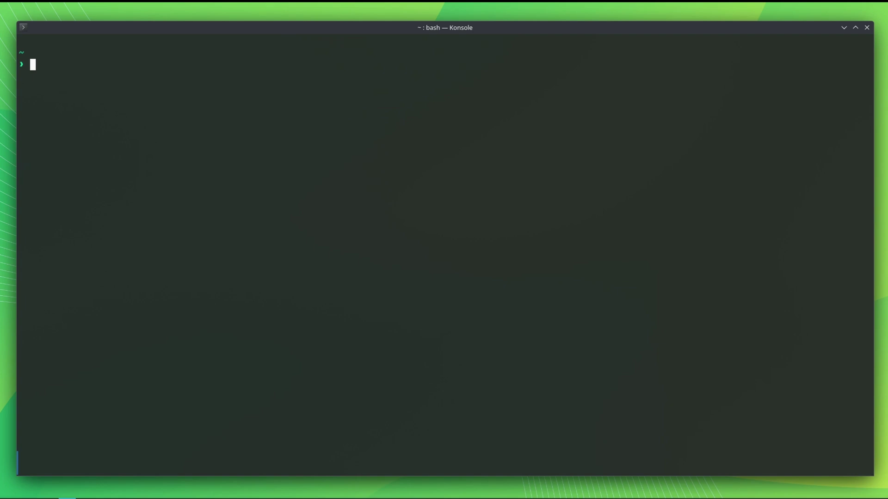
text(tldr ls)
key(Return)
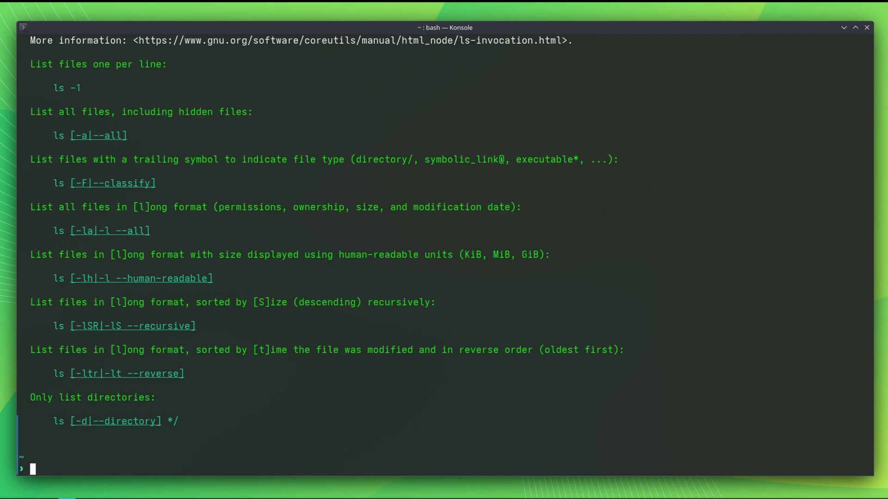
scroll(75, 263, up, 2)
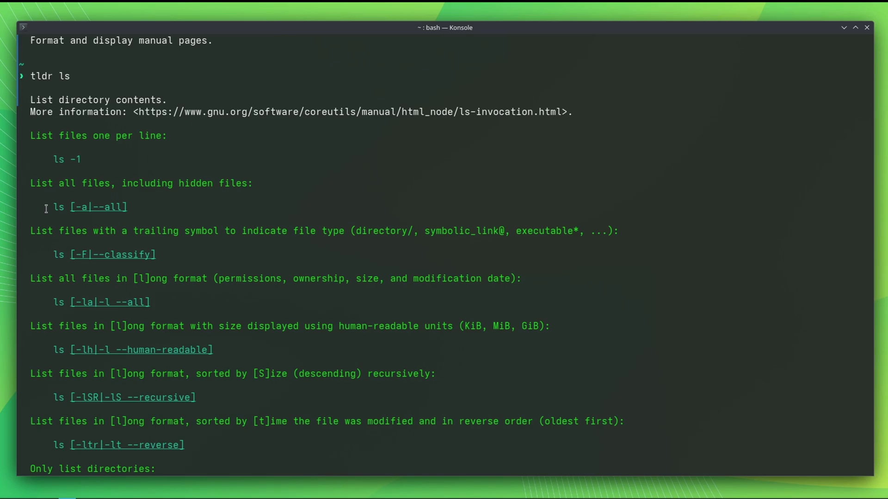
scroll(46, 208, down, 1)
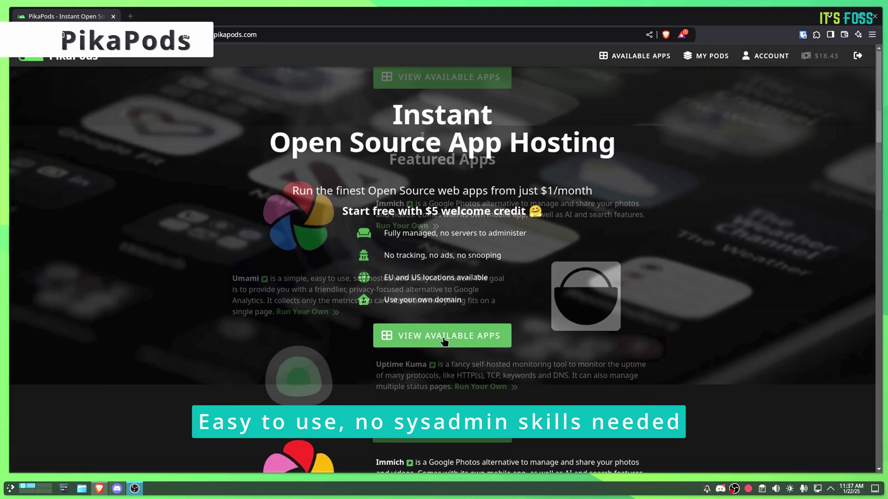
Browse PikaPods' available apps and choose to run a new Joplin pod
click(443, 340)
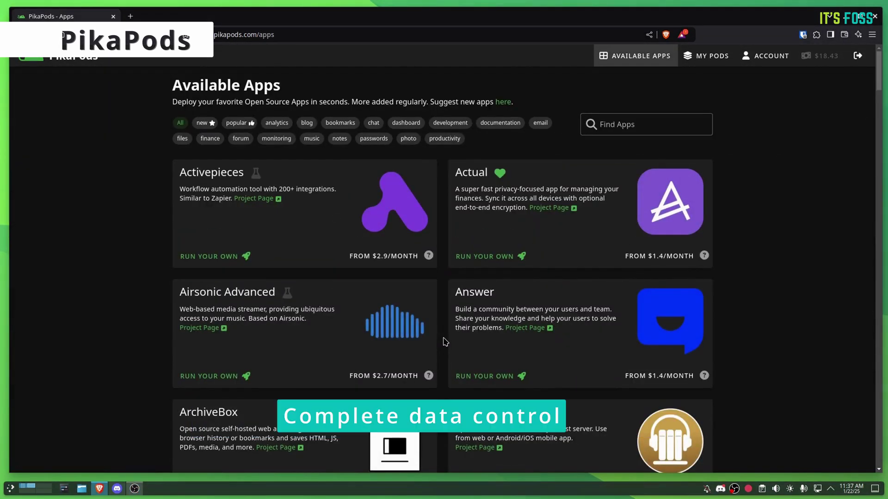
scroll(444, 341, down, 5)
scroll(445, 341, down, 2)
scroll(444, 342, down, 2)
scroll(444, 341, down, 2)
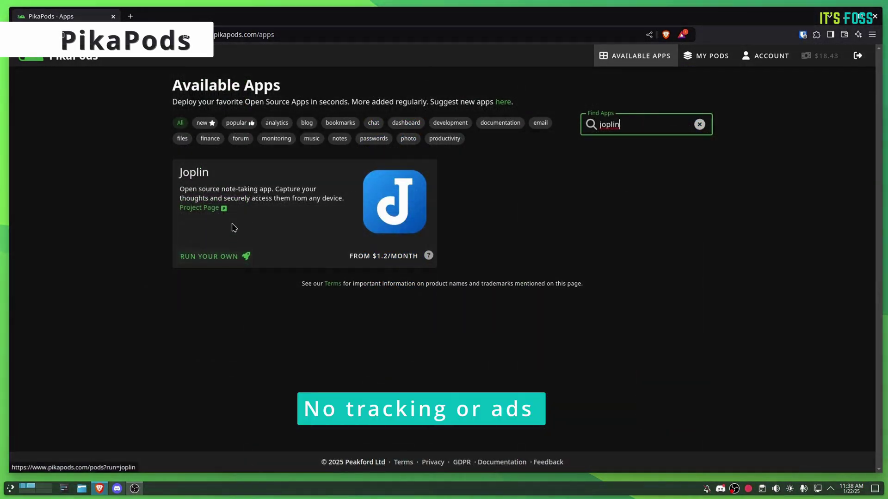
click(220, 257)
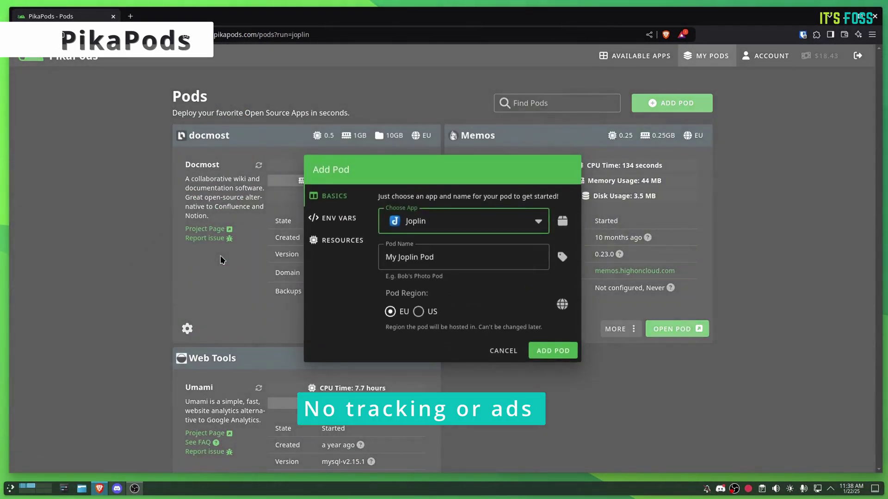
Review the pod's env-var and resource settings, then add the Joplin pod
click(343, 221)
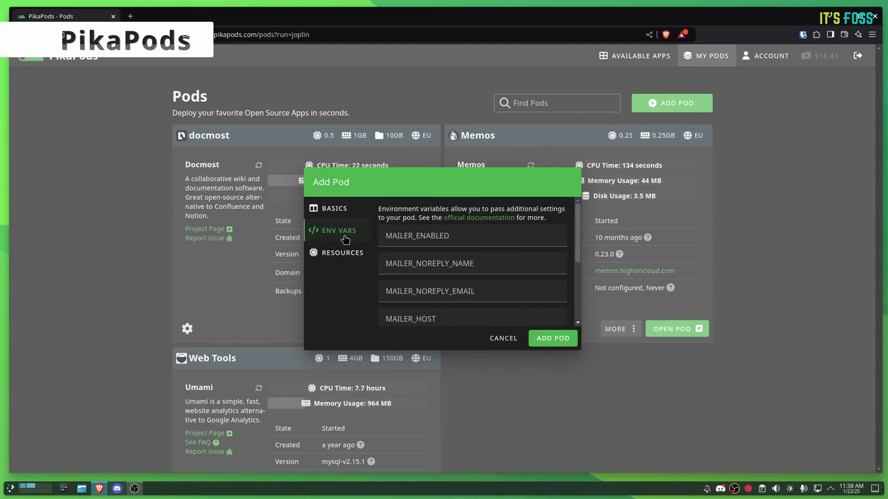
click(344, 251)
click(348, 194)
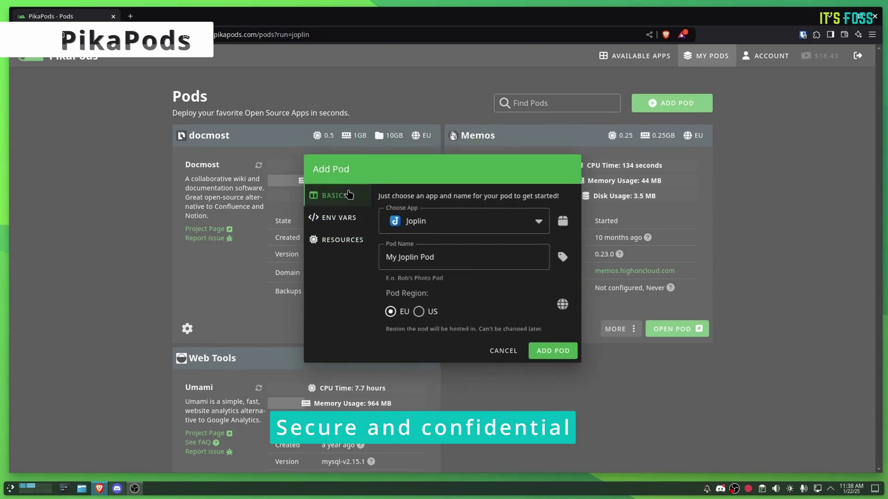
click(544, 352)
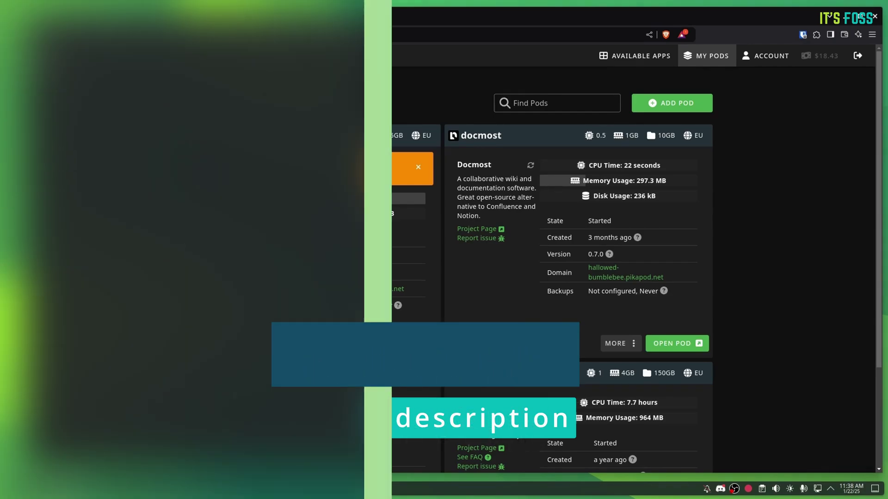
text(navi)
Launch navi and browse its default cheatsheet entries, including the Concourse teams cheats
key(Return)
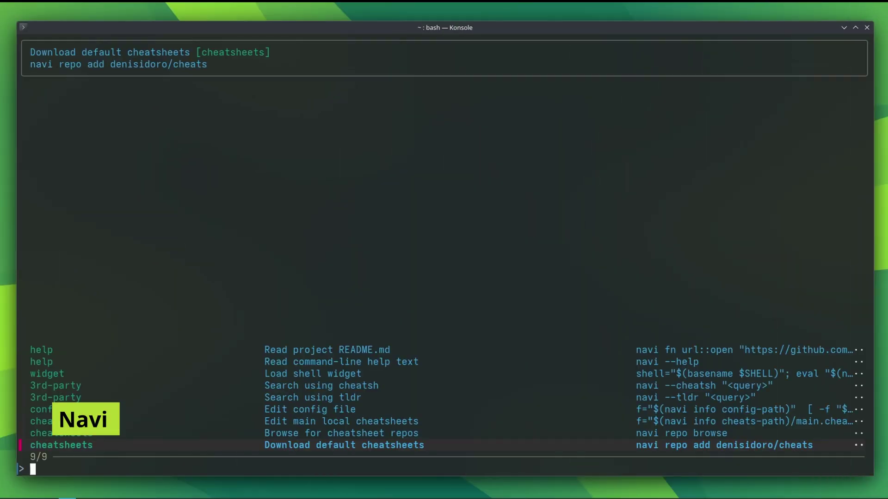
key(Up)
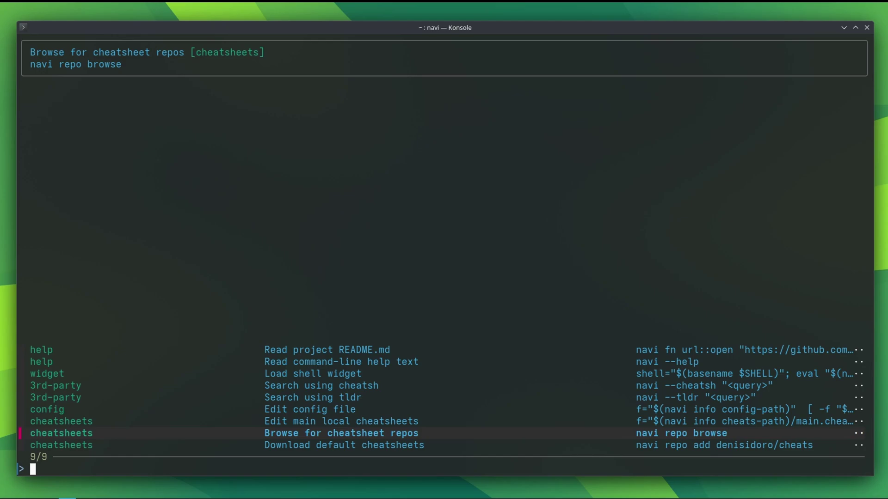
key(Down)
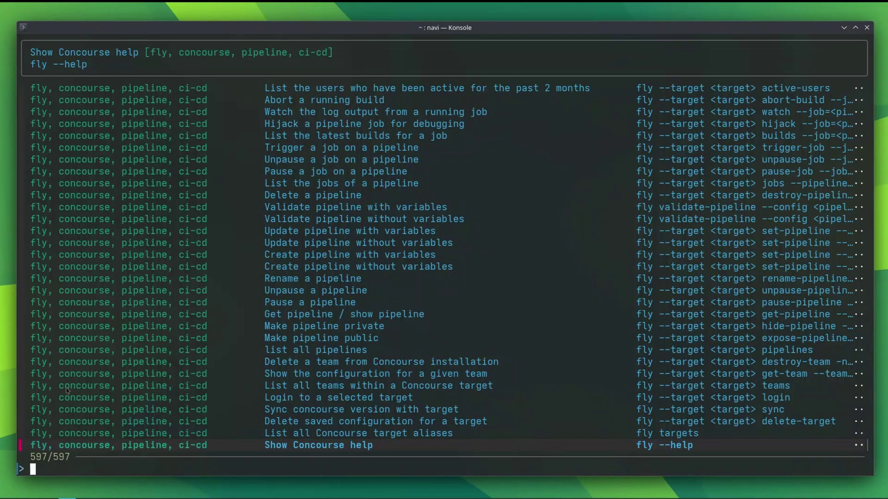
click(65, 387)
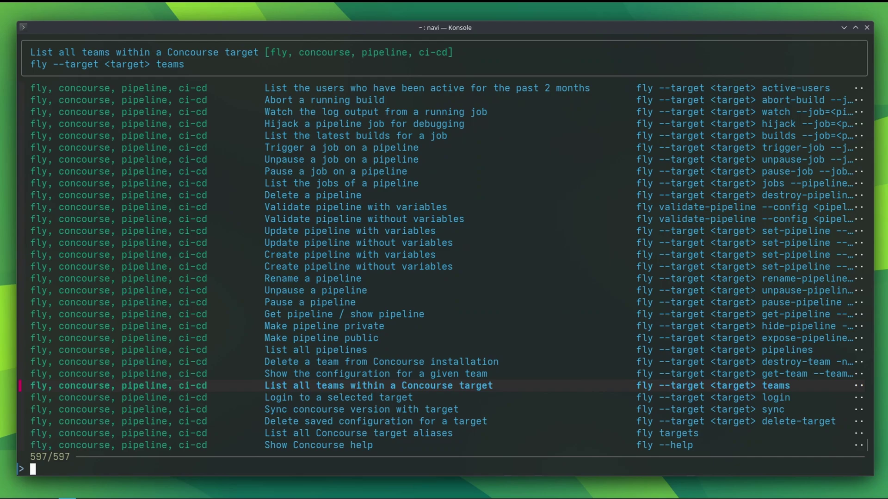
key(Up)
key(Up)
key(Up)
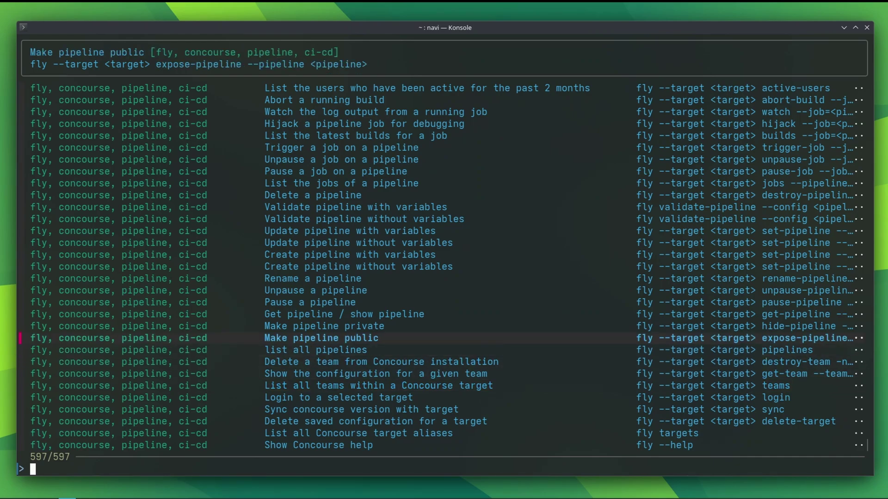
text(git)
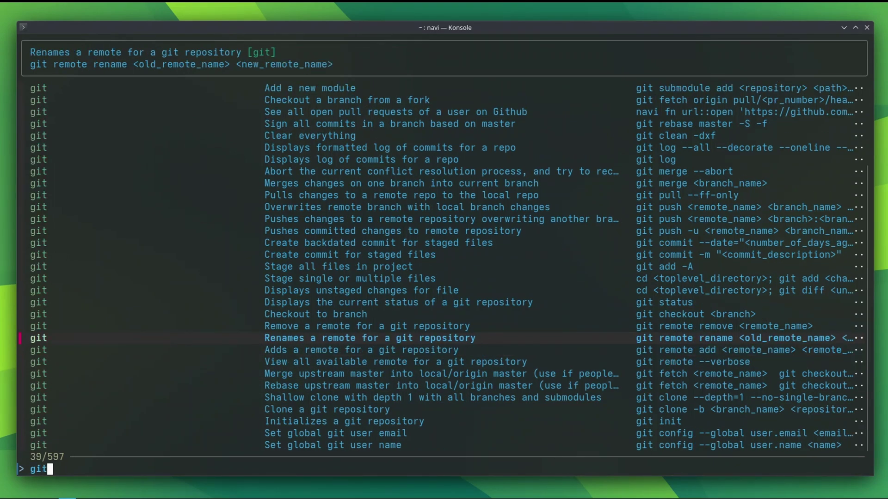
Browse the git entries around staging and 'git add', then remove 'add' from the query
key(Up)
key(Up)
key(Up)
key(Up)
key(Up)
key(Up)
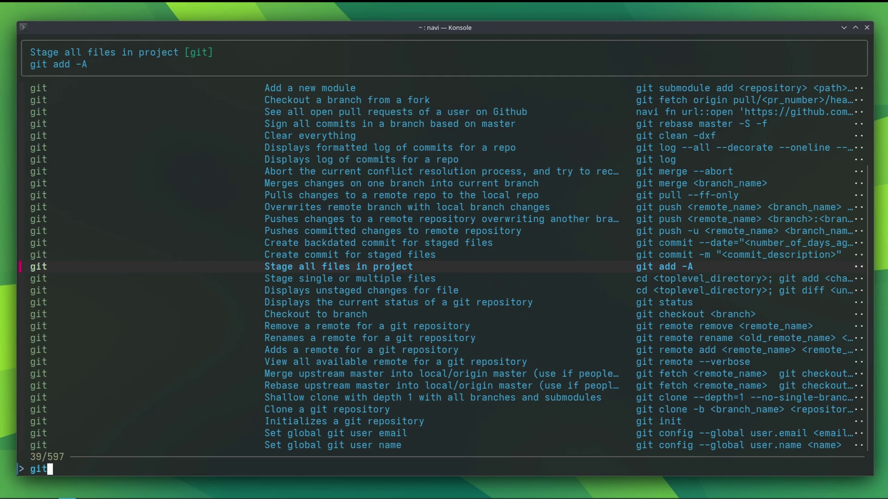
key(Up)
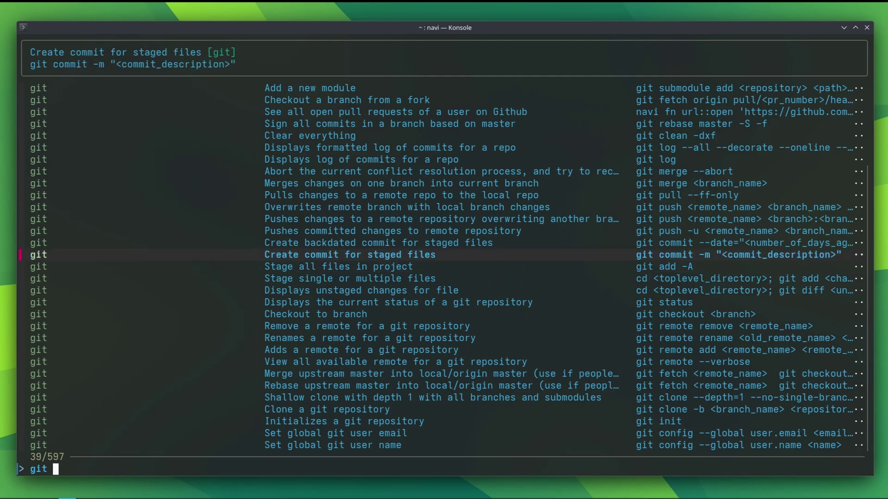
text(add)
key(Down)
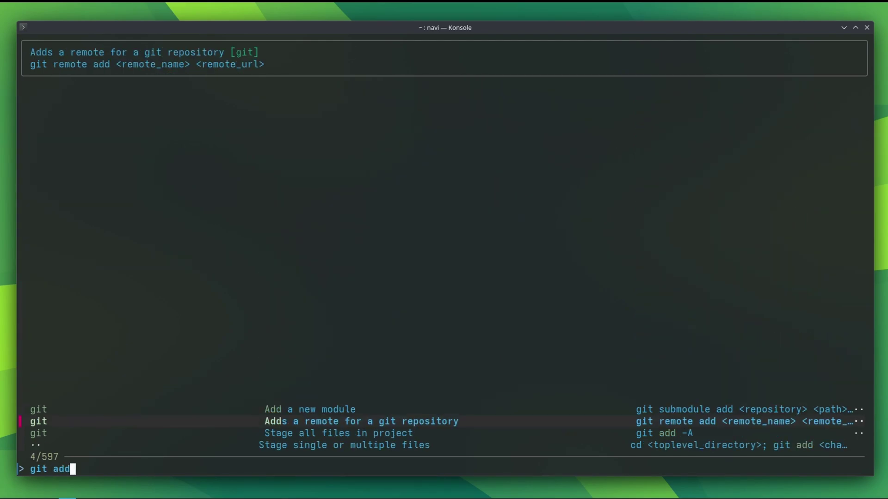
key(Up)
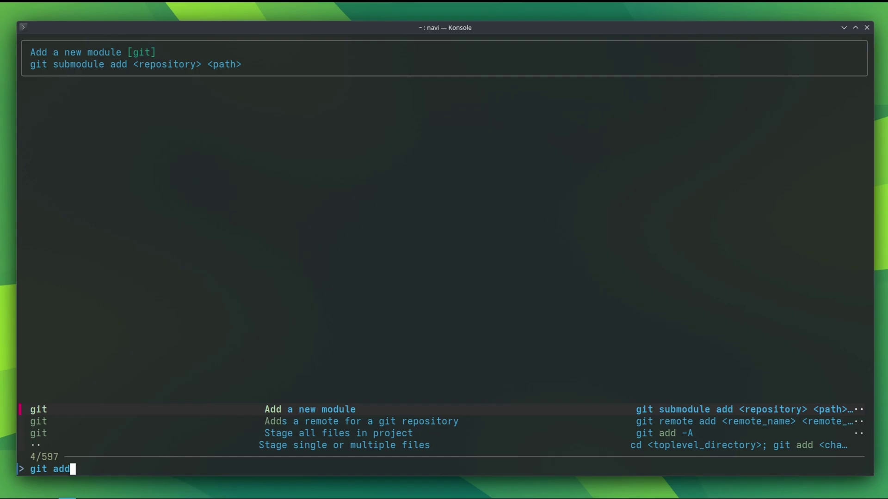
key(BackSpace)
key(BackSpace)
key(BackSpace)
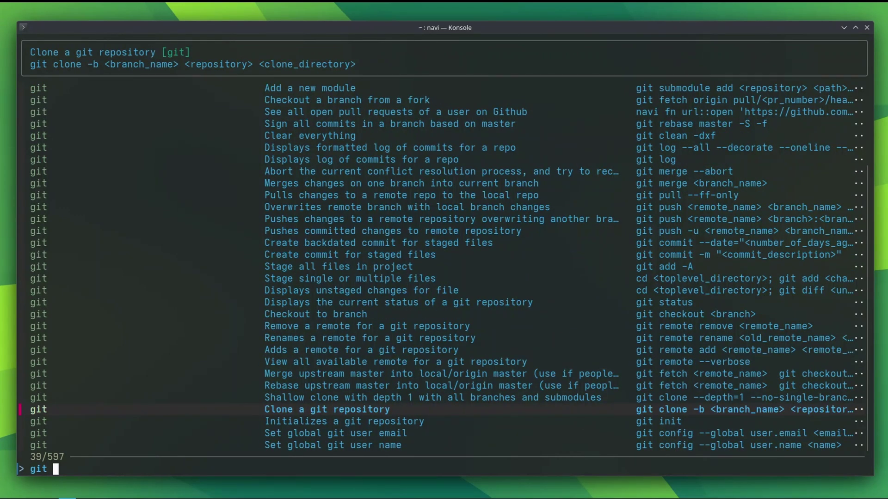
text(sta)
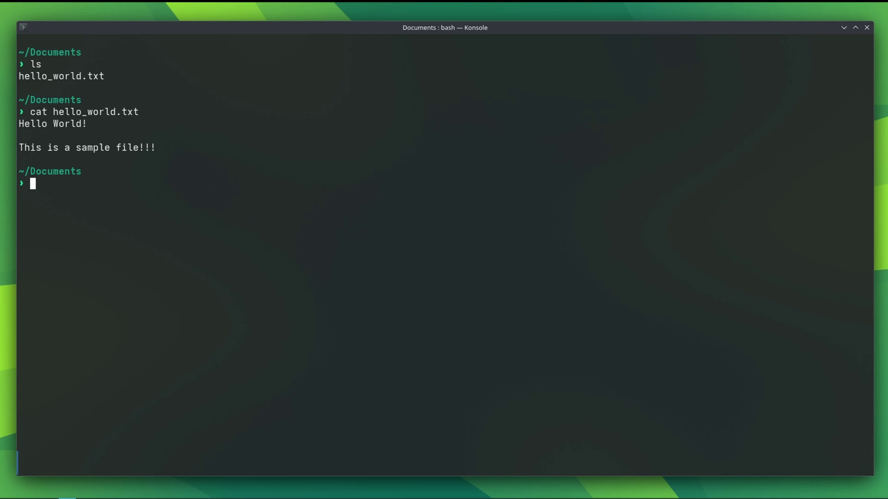
text(navi)
Launch navi and choose the 'Create a tar containing files' cheat
key(Return)
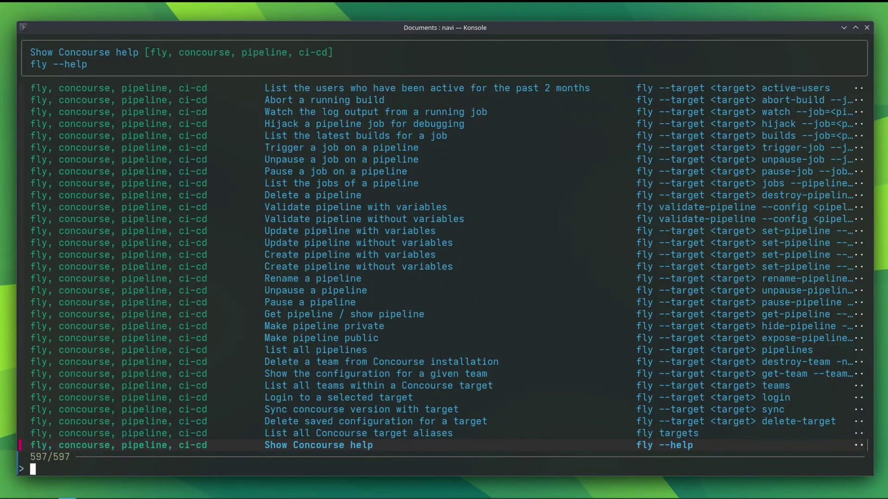
text(tar)
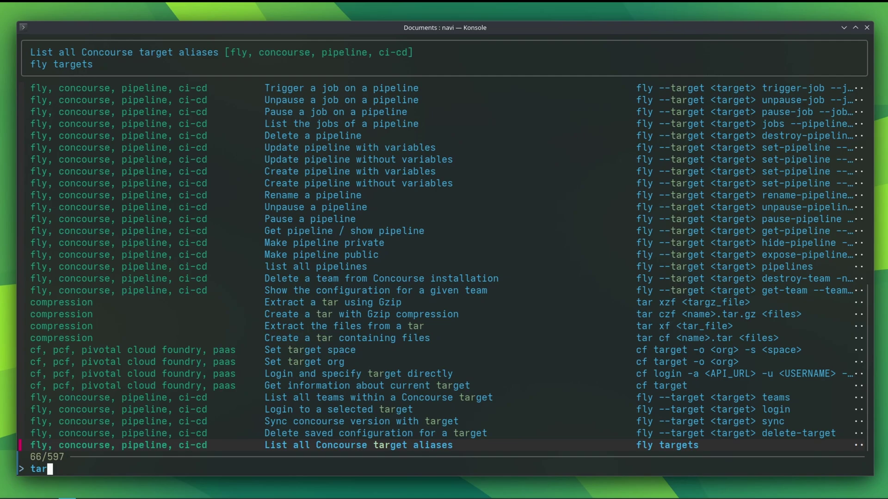
key(Up)
key(Up)
key(Up)
key(Up)
key(Up)
key(Up)
key(Up)
key(Up)
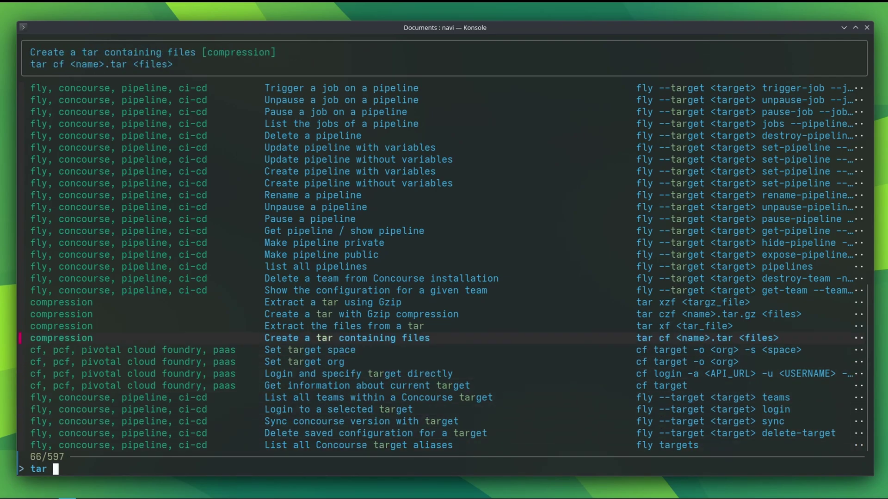
key(Return)
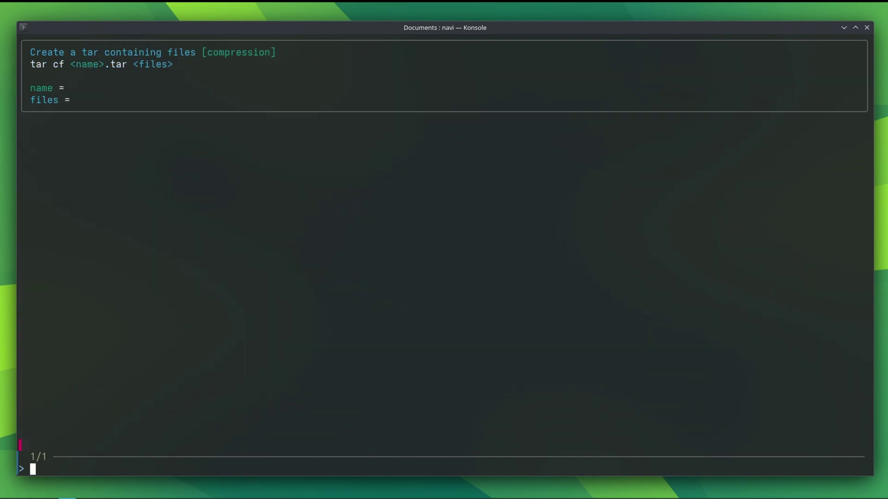
text(my)
text(_files)
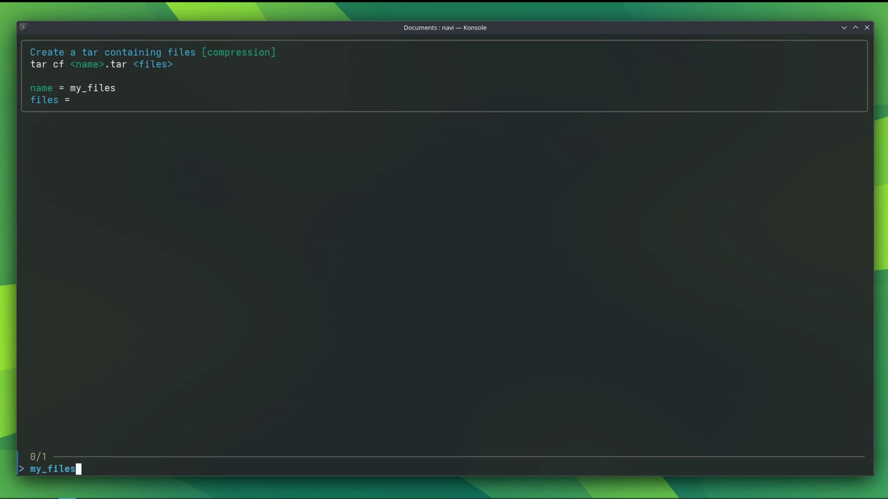
Create my_files.tar from hello_world.txt, list the folder, then start removing hello_world.txt
key(Return)
text(hello_world.txt)
key(Return)
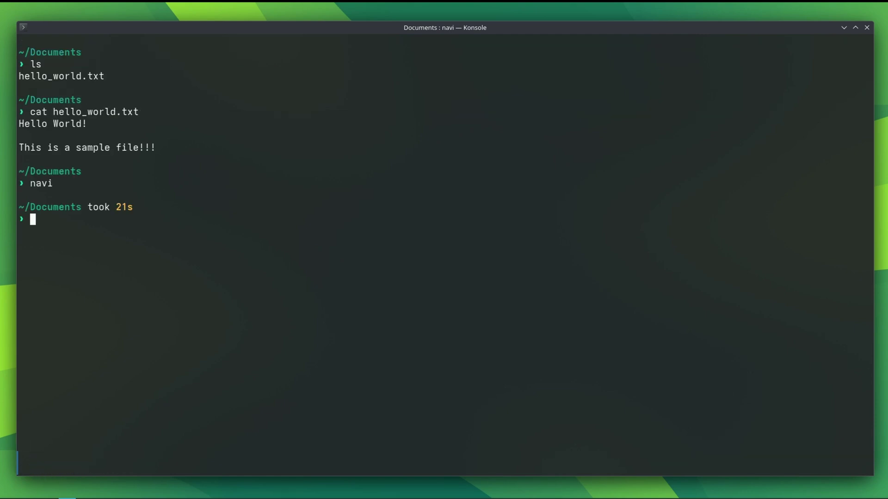
text(ls)
key(Return)
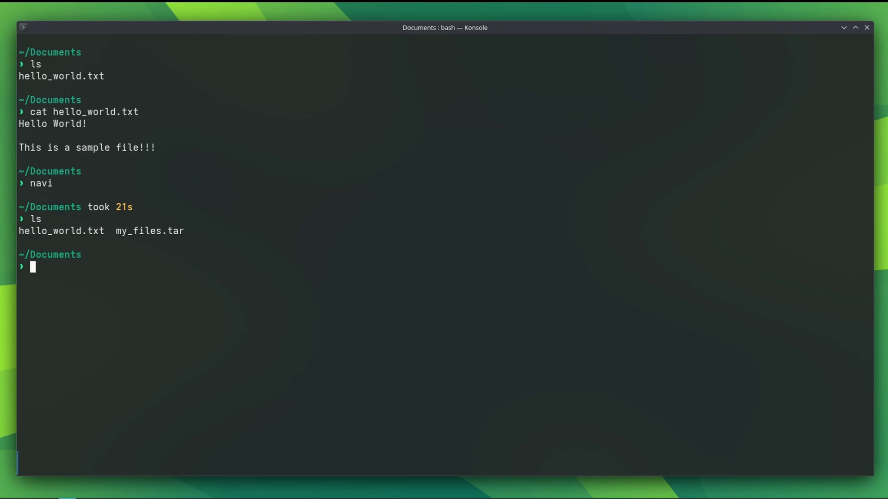
text(rm hel)
key(Tab)
Delete hello_world.txt, confirm only my_files.tar remains, and relaunch navi
key(Return)
text(l)
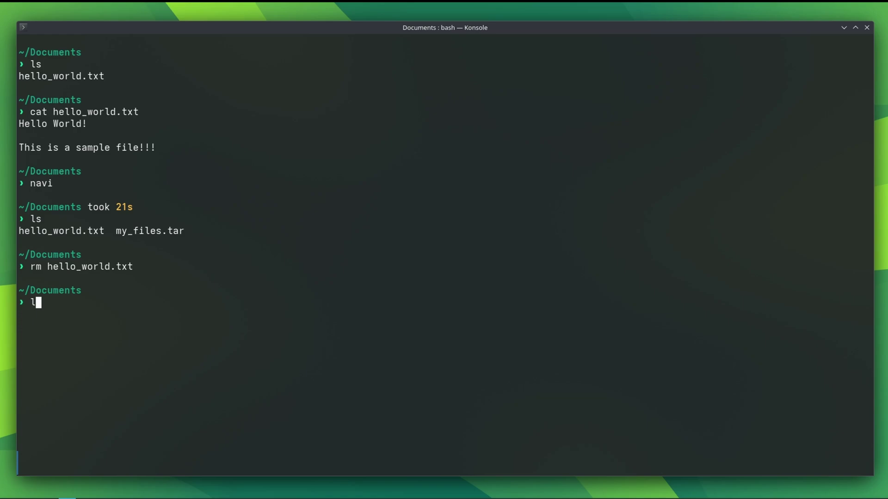
text(s)
key(Return)
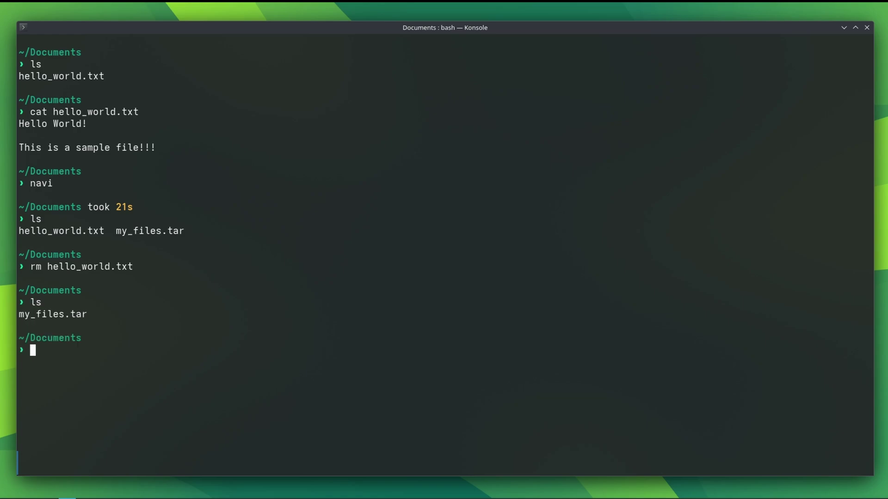
text(navi)
key(Return)
text(e)
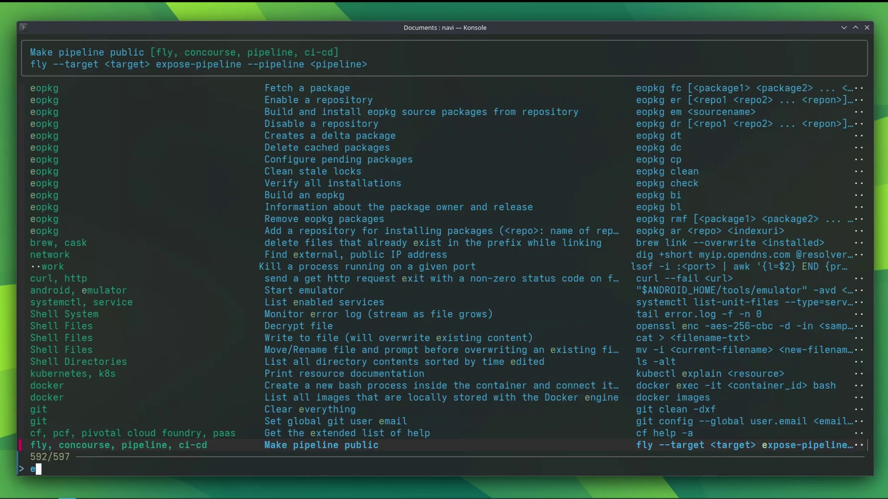
text(xtract)
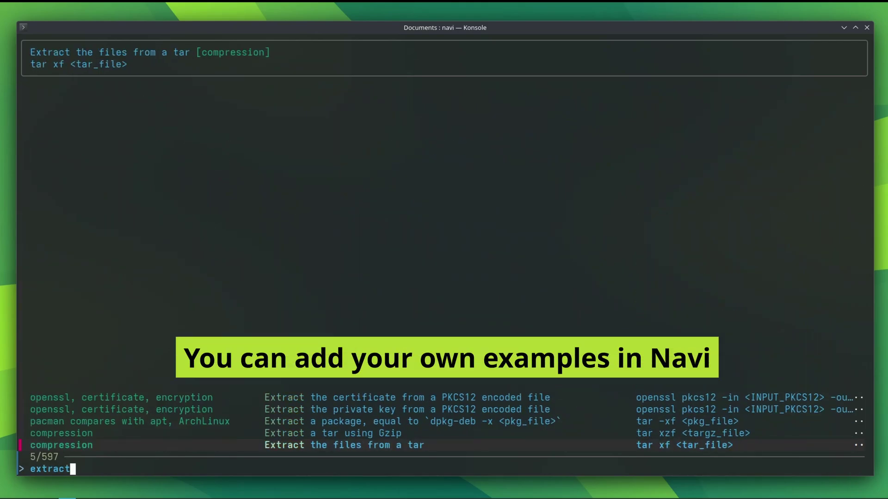
Preview navi's tar extraction cheats, quit without running one, and list the folder
key(Up)
key(Down)
key(Escape)
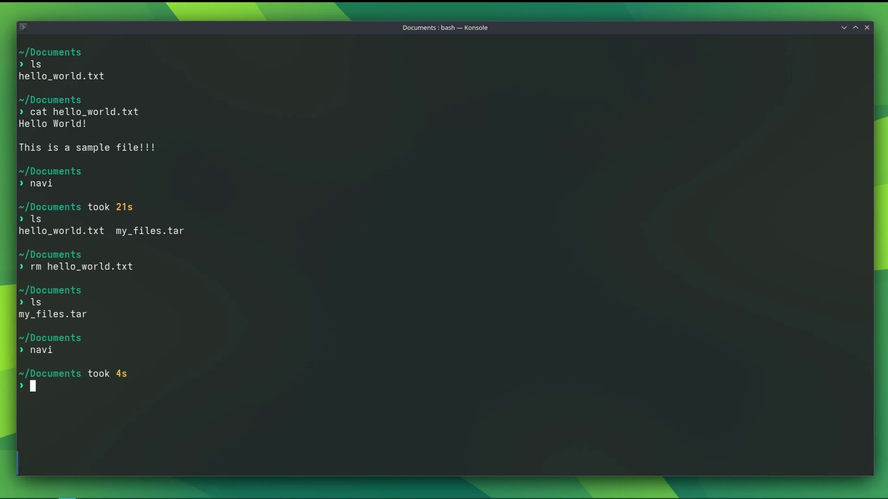
text(ls)
key(Return)
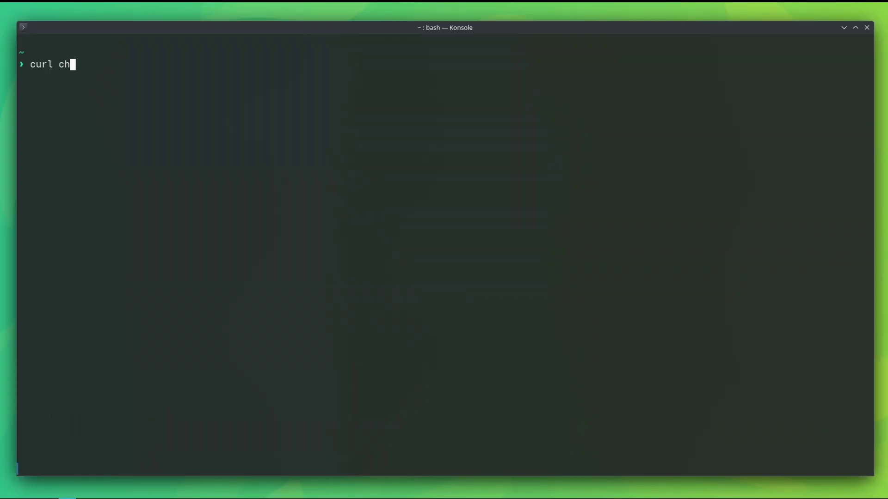
text(eat.sh)
text(/)
text(tar)
Fetch the tar cheat sheet with curl cheat.sh/tar, review it, then clear the screen
key(Return)
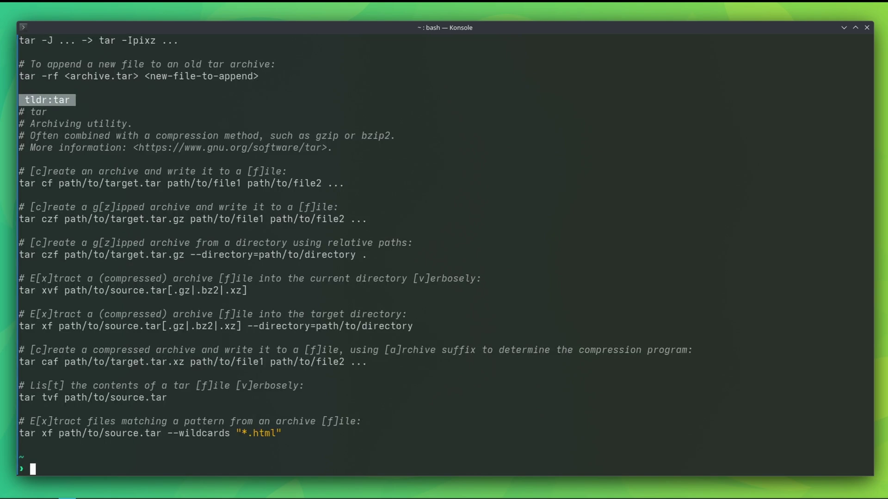
scroll(76, 302, up, 2)
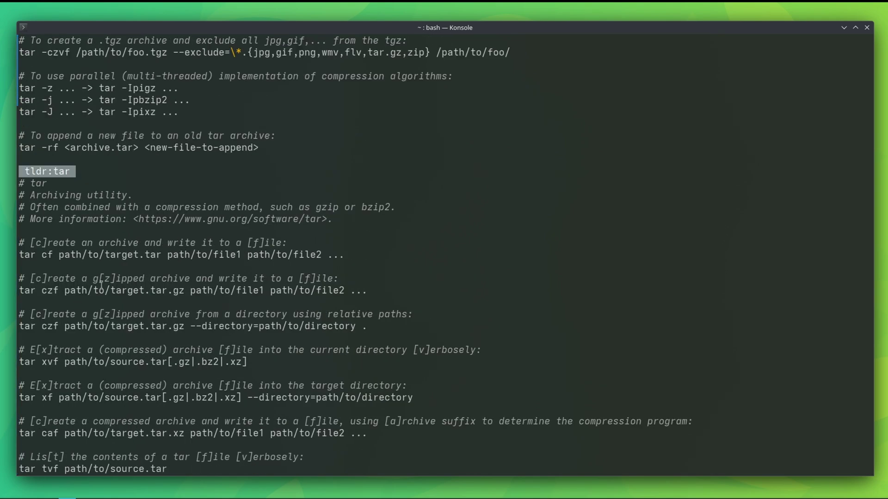
scroll(102, 284, up, 3)
scroll(102, 283, up, 4)
scroll(101, 285, up, 5)
scroll(101, 286, up, 2)
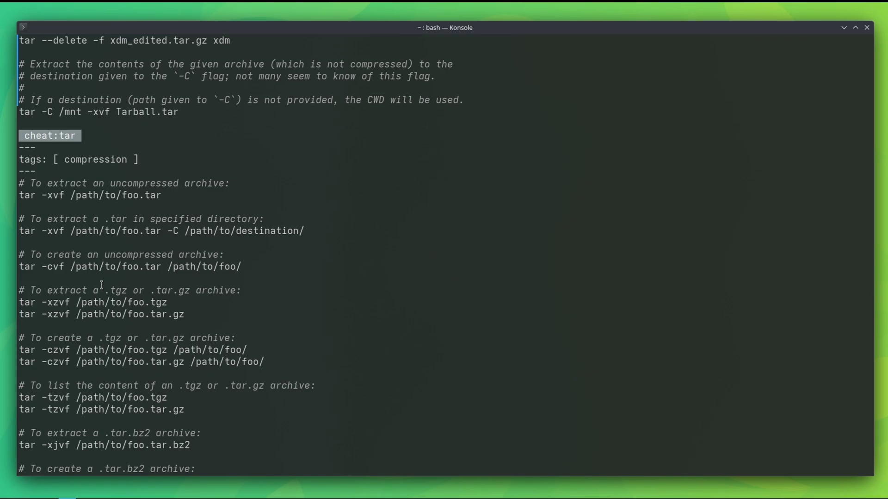
scroll(102, 285, up, 3)
scroll(101, 285, up, 3)
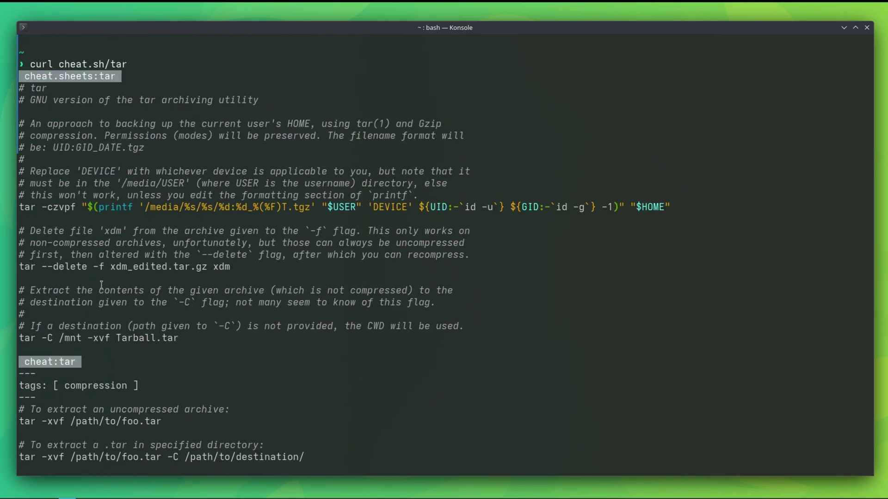
key(ctrl+l)
text(cht.sh --shel)
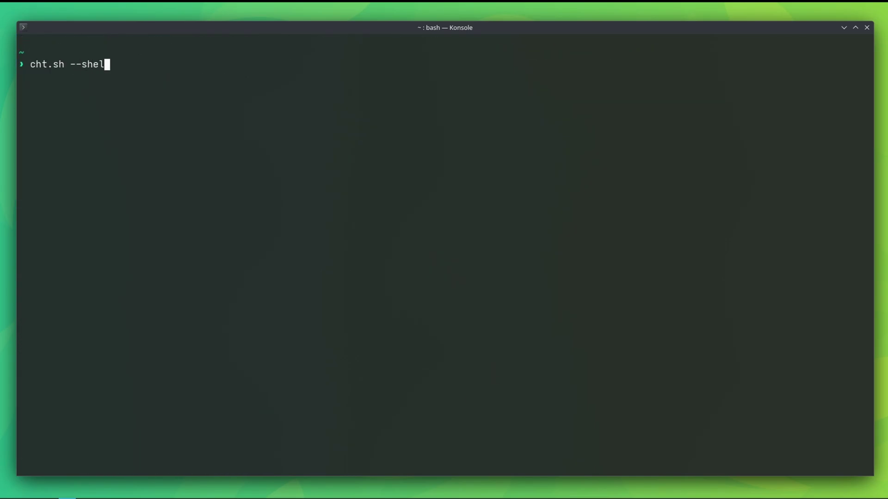
text(l)
Start cht.sh --shell and read through the ls cheat sheet
key(Return)
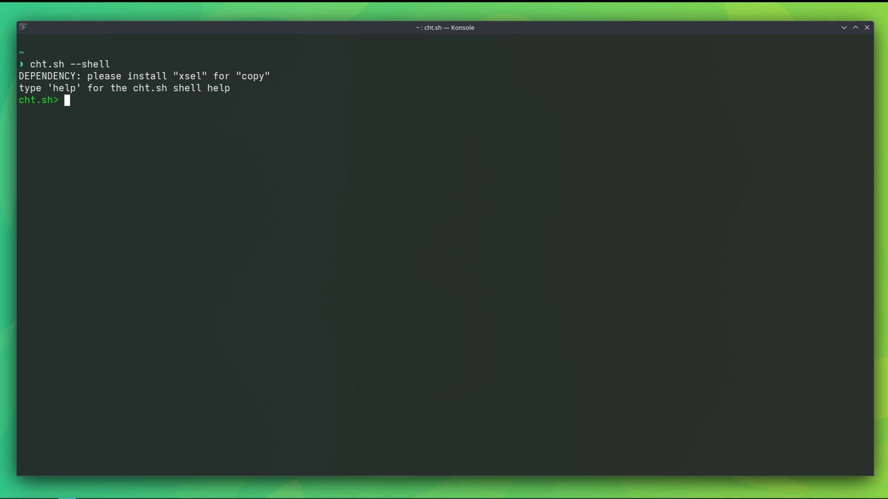
text(ls)
key(Return)
key(Down)
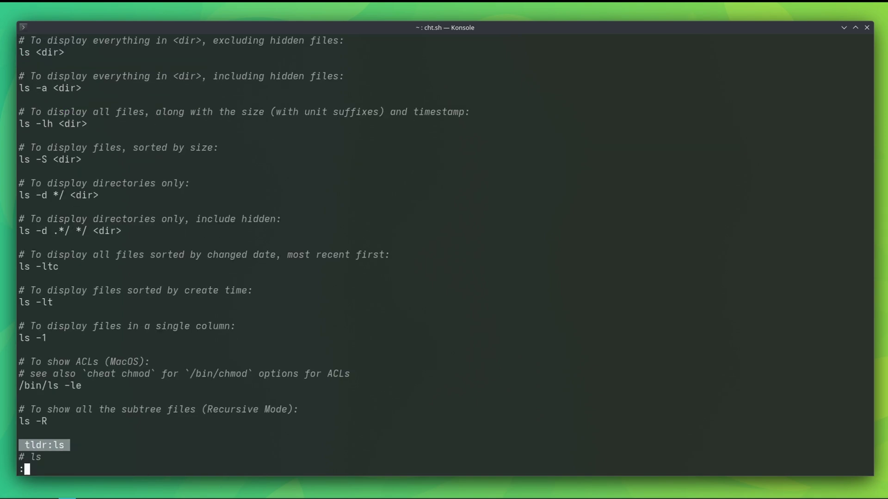
key(Down)
key(Down)
key(Down)
key(Down)
text(qcat)
Look up the cat and find cheat sheets in the cht.sh shell
key(Return)
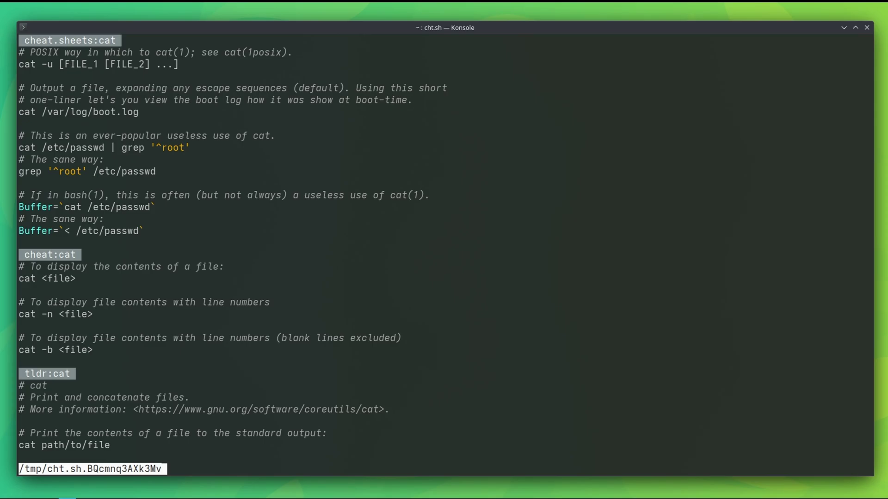
key(Down)
key(Down)
key(Down)
key(Down)
key(Down)
text(qfind)
key(Return)
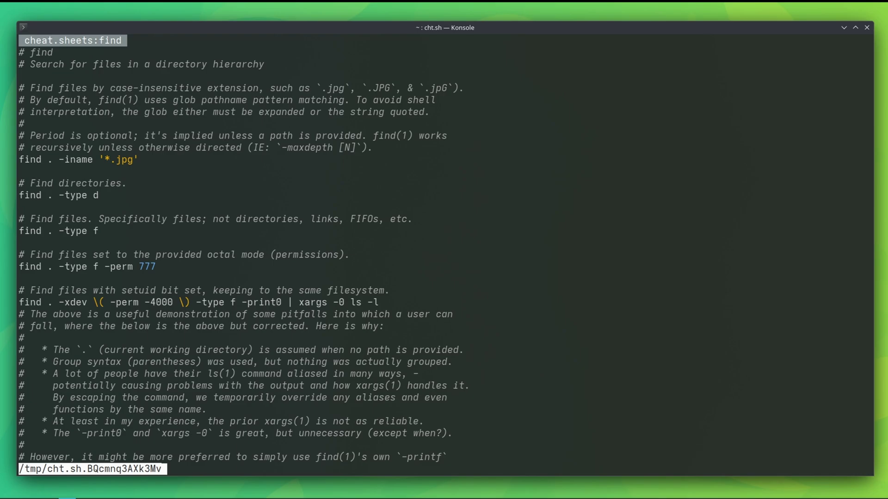
key(Down)
key(Down)
key(Down)
key(Down)
key(Down)
key(Down)
key(Down)
key(Down)
key(Down)
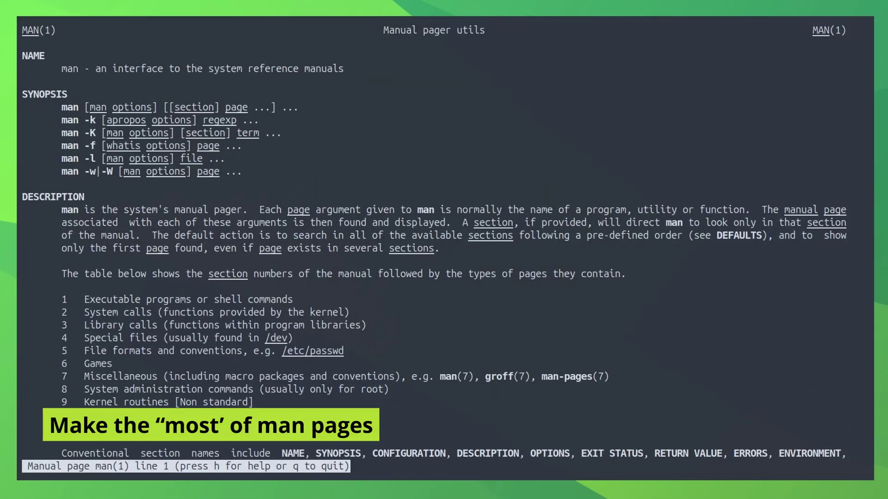
Read down the man(1) page in the default pager and again in the coloured most pager
key(Down)
key(Down)
key(Down)
key(Down)
key(Down)
key(Down)
key(Down)
key(Down)
key(Down)
key(Down)
key(Down)
key(Down)
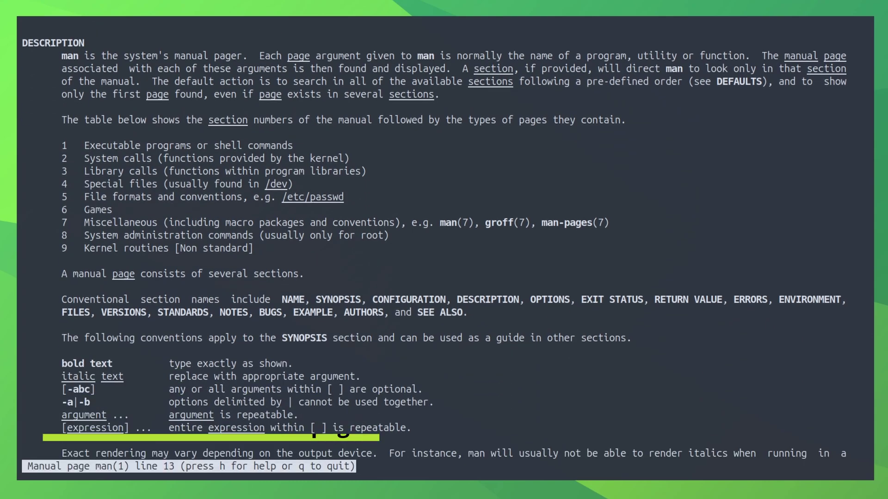
key(Down)
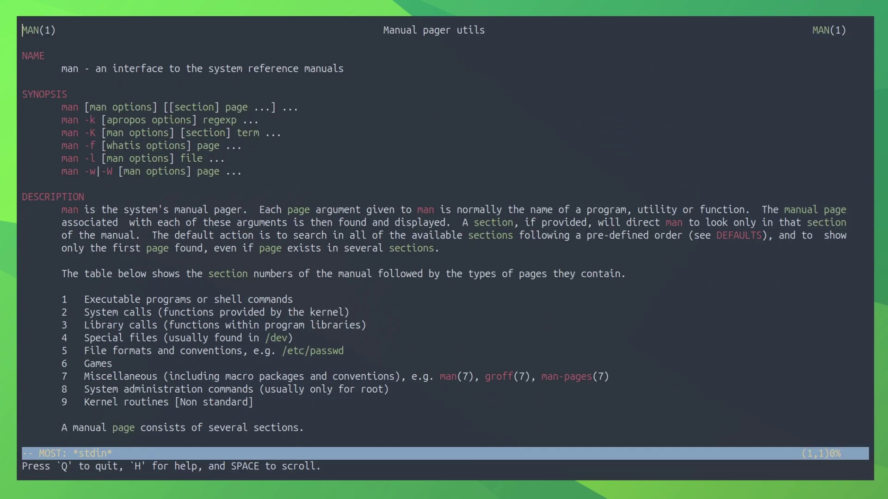
key(Down)
key(Down)
key(Down)
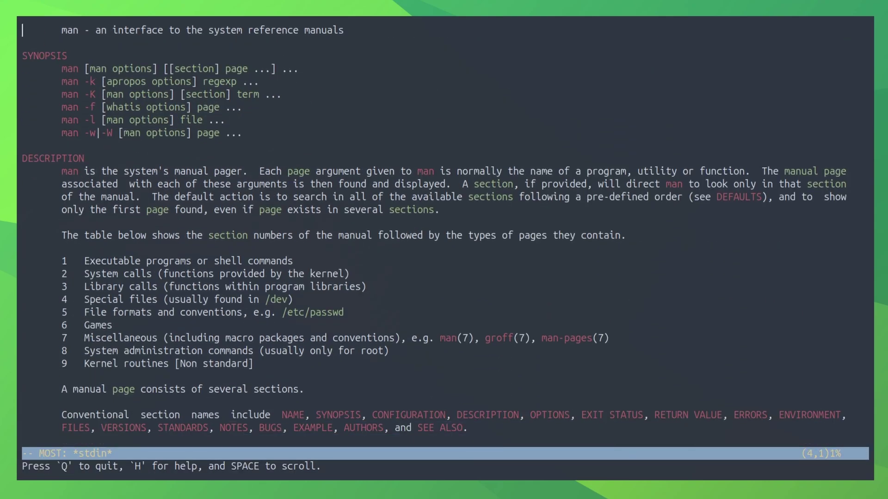
key(Down)
key(Down)
key(Down)
key(Down)
key(Down)
key(Down)
key(Down)
key(Down)
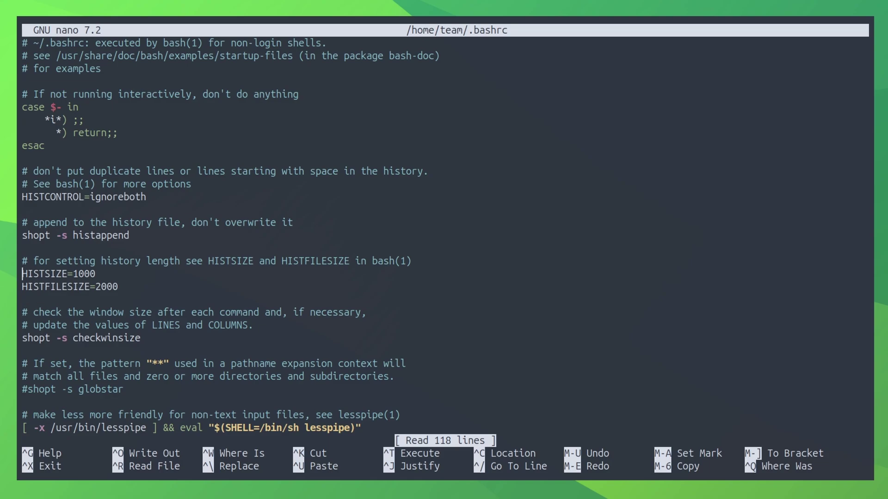
At the end of .bashrc add export PAGER='most' and export GROFF_NO_SGR above the starship line, then exit nano
key(Page_Down)
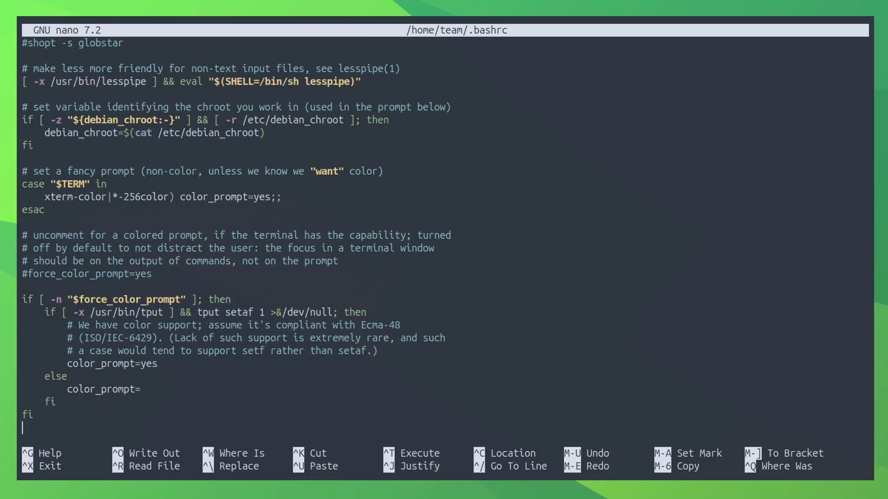
key(Page_Down)
key(Page_Down)
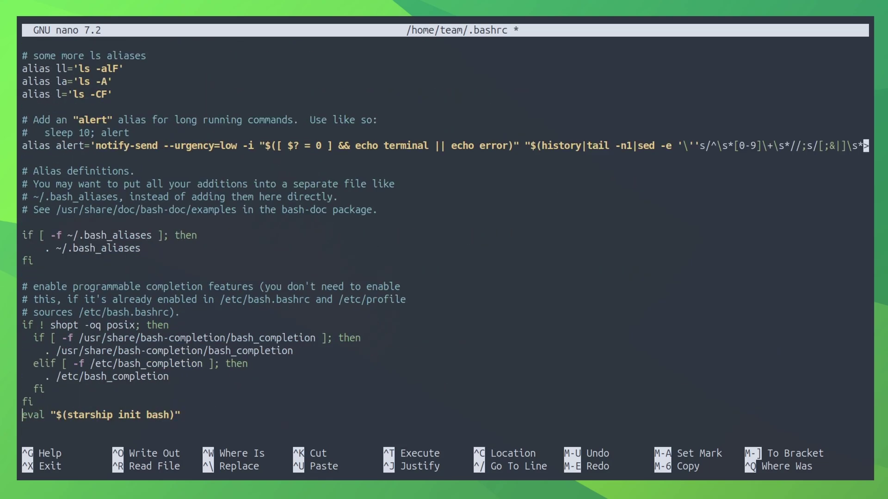
key(Return)
key(ctrl+k)
text(export PAGER='most')
key(Return)
text(export)
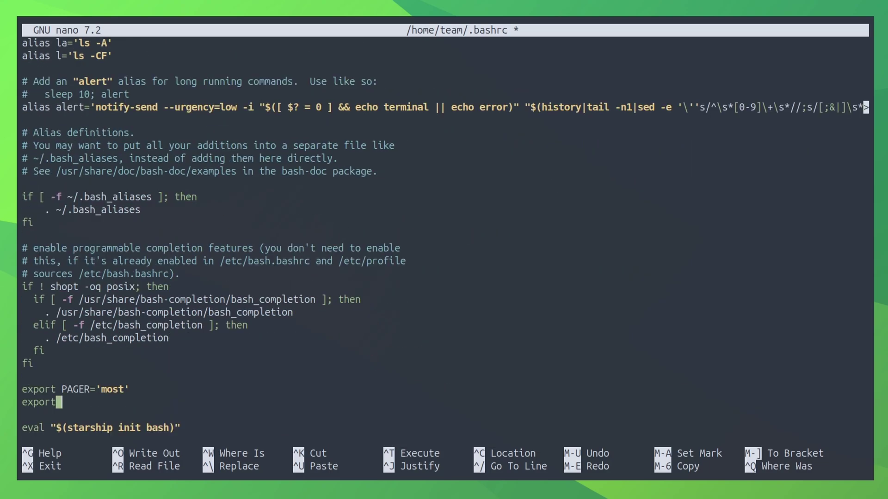
text( GROFF_NO_SGR=1)
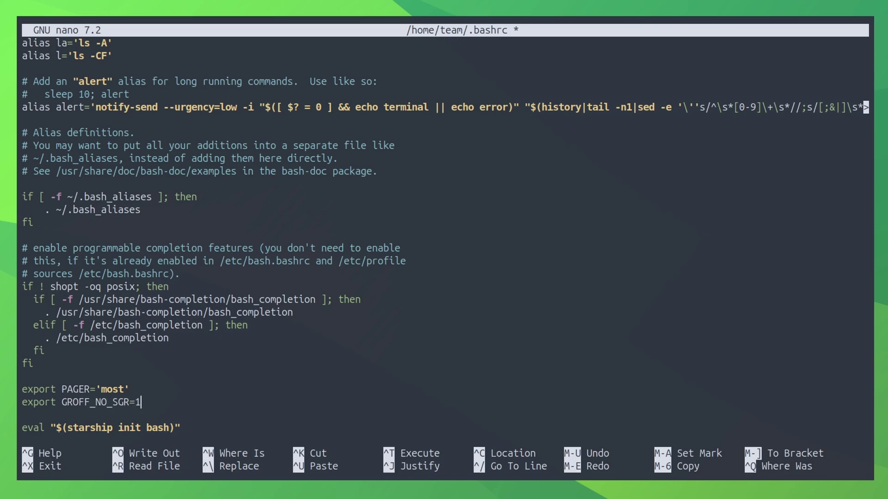
key(ctrl+x)
Confirm saving .bashrc, return to the shell and read the ls(1) page in colour via most
key(y)
key(Return)
text(source ~/.bashrc man man qman l)
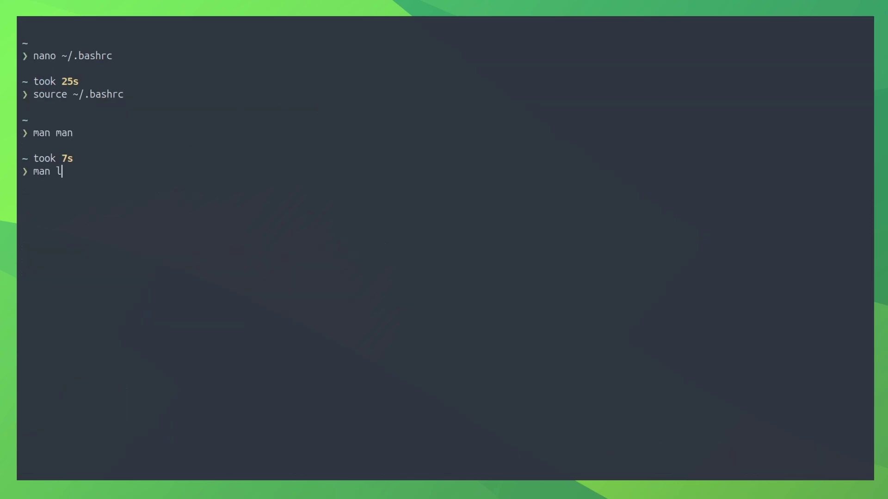
text(s)
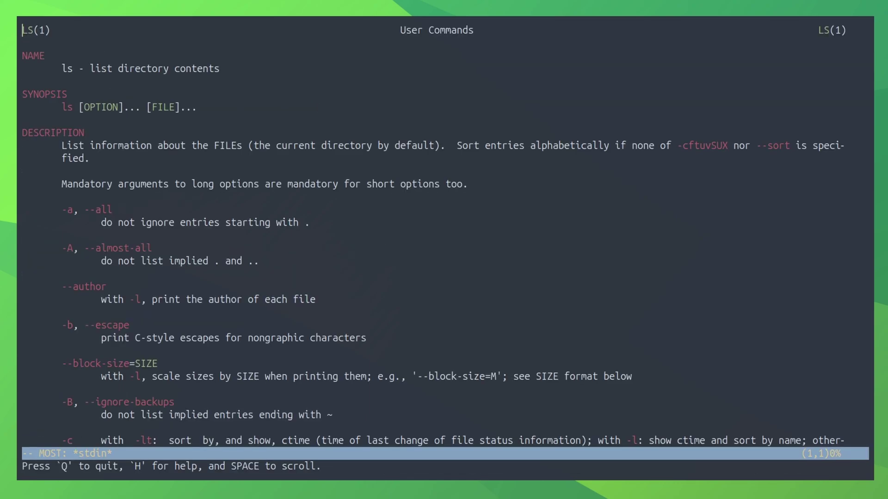
key(Down)
key(Down)
key(Down)
key(Down)
text(qman t)
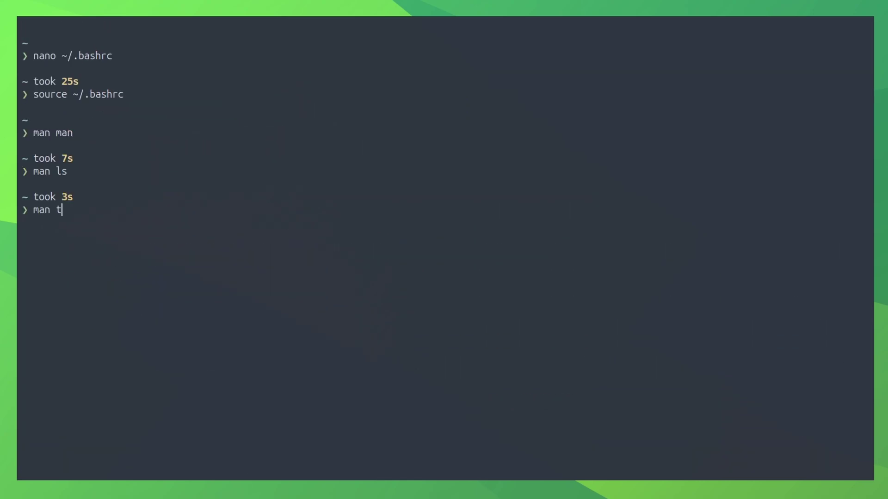
View the top(1) manual page in colour and read further down it
key(Return)
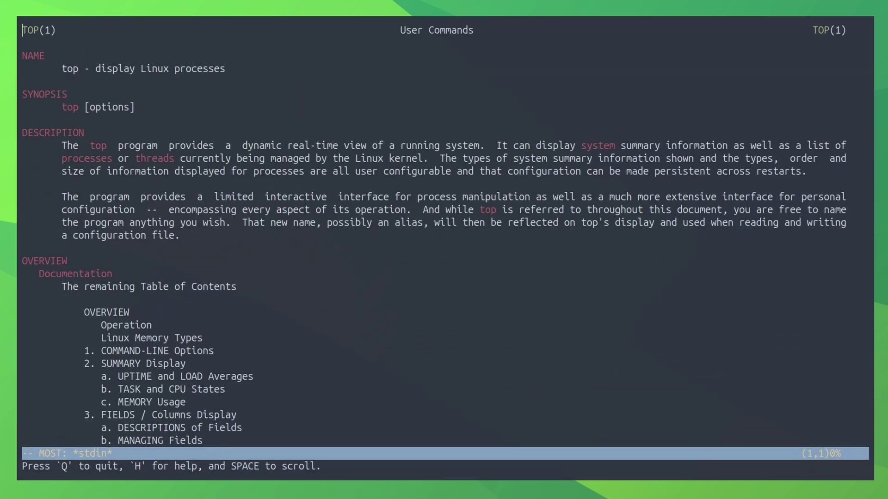
key(Down)
key(Down)
key(Down)
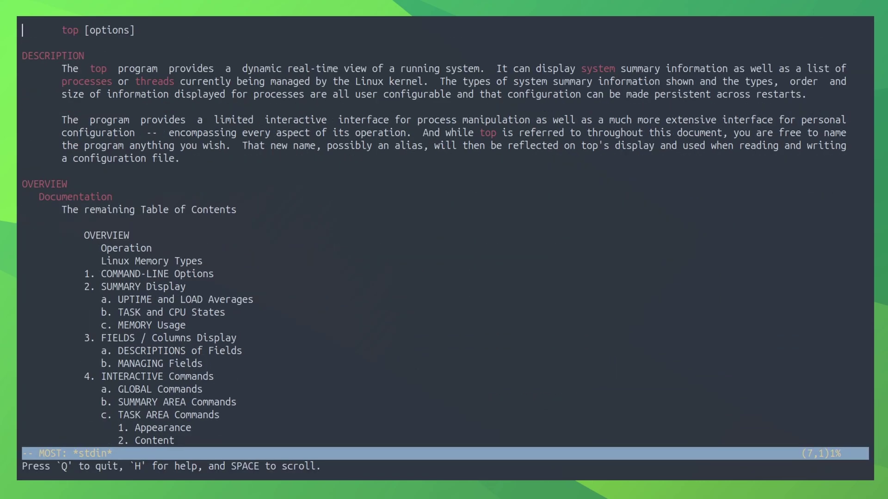
key(Down)
key(Down)
key(Down)
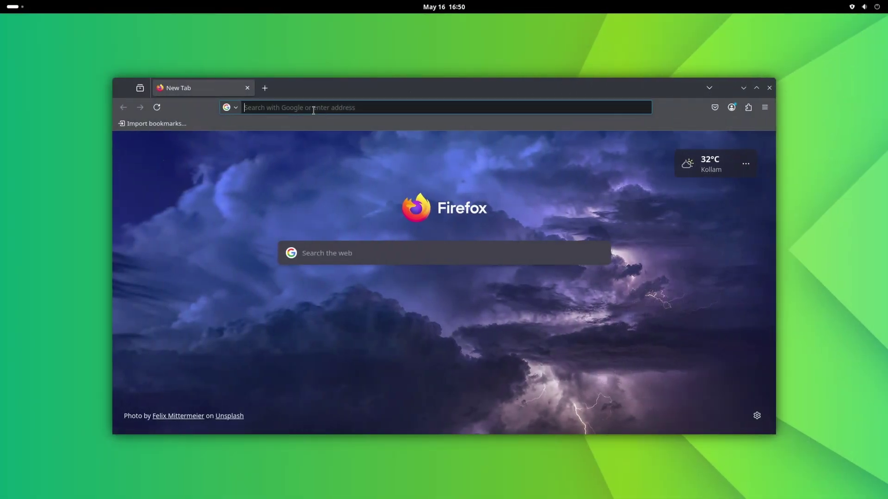
Enter man:man in the address bar and allow the link to open in the Help viewer
click(314, 108)
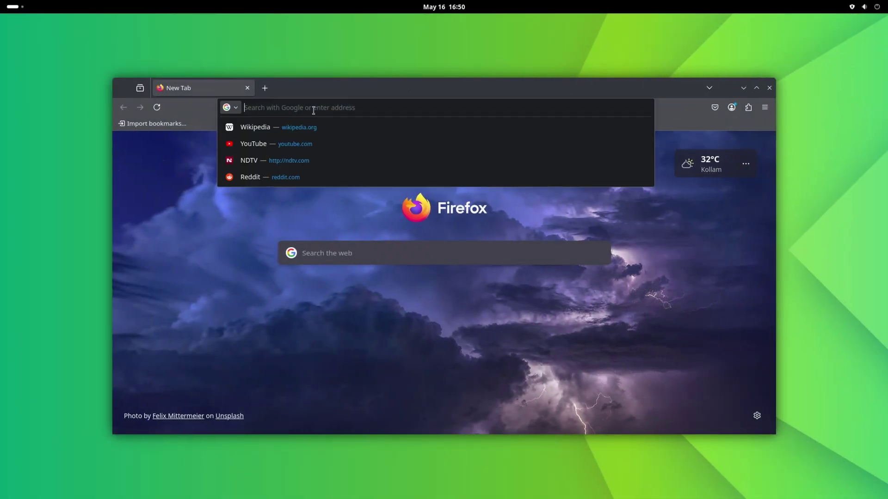
text(man:)
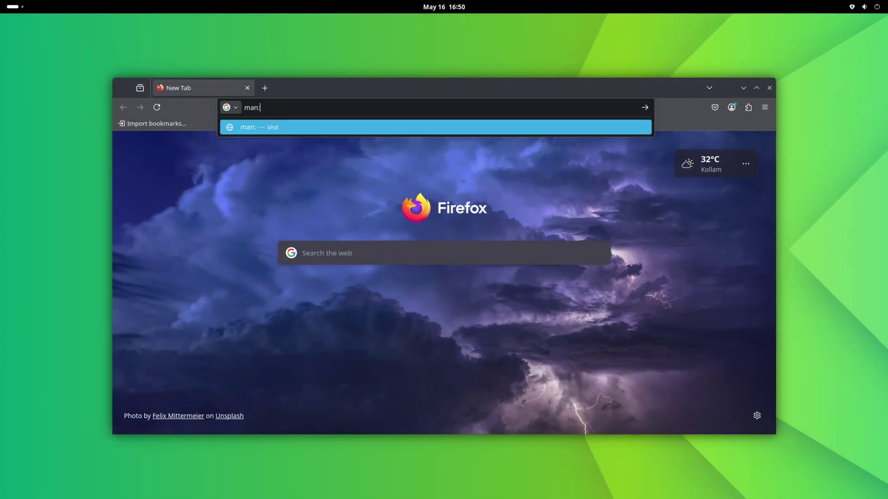
text(man)
key(Return)
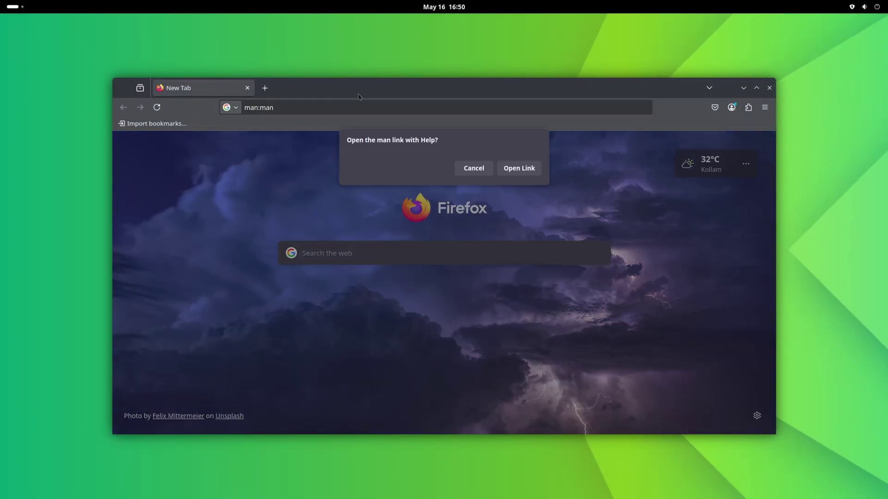
click(514, 169)
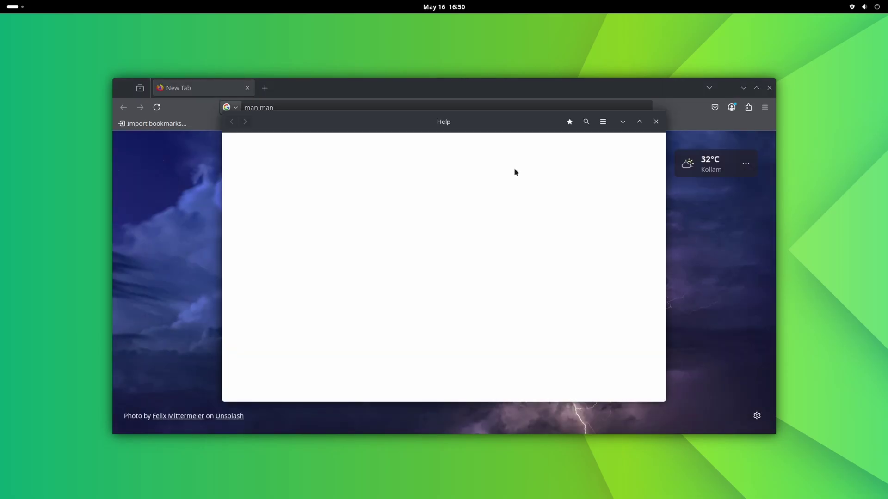
scroll(398, 227, down, 2)
scroll(399, 227, down, 10)
scroll(496, 186, down, 7)
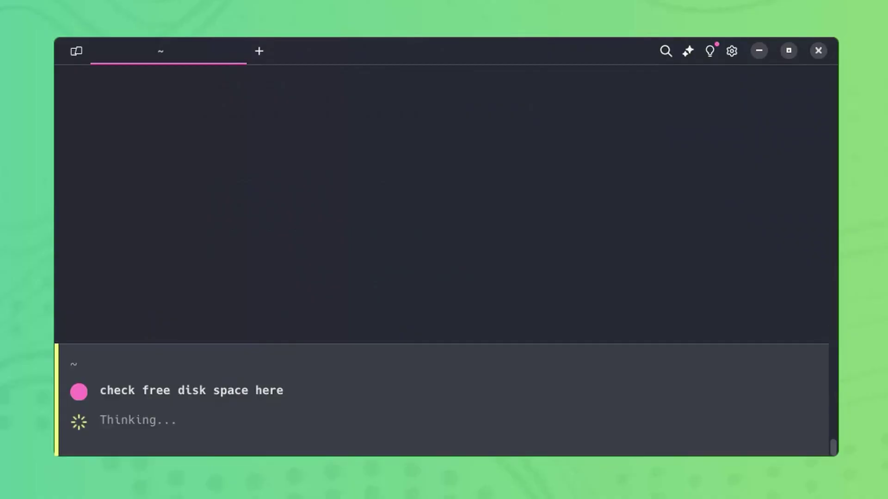
key(Return)
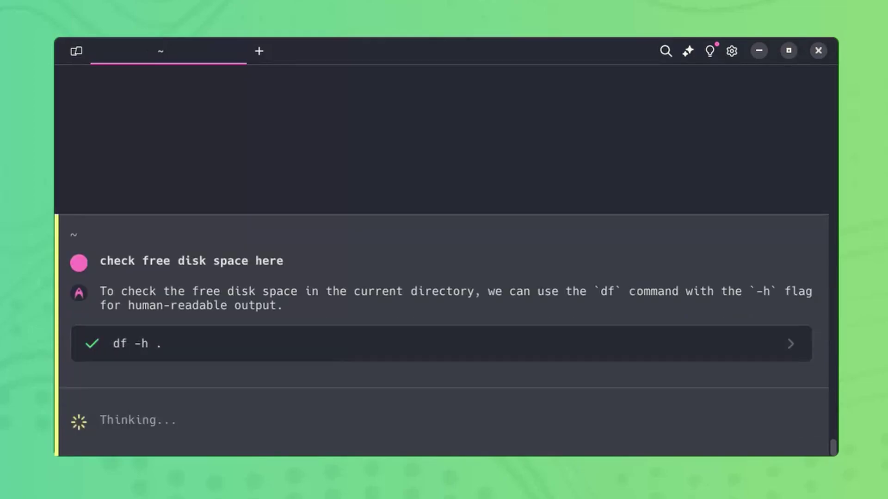